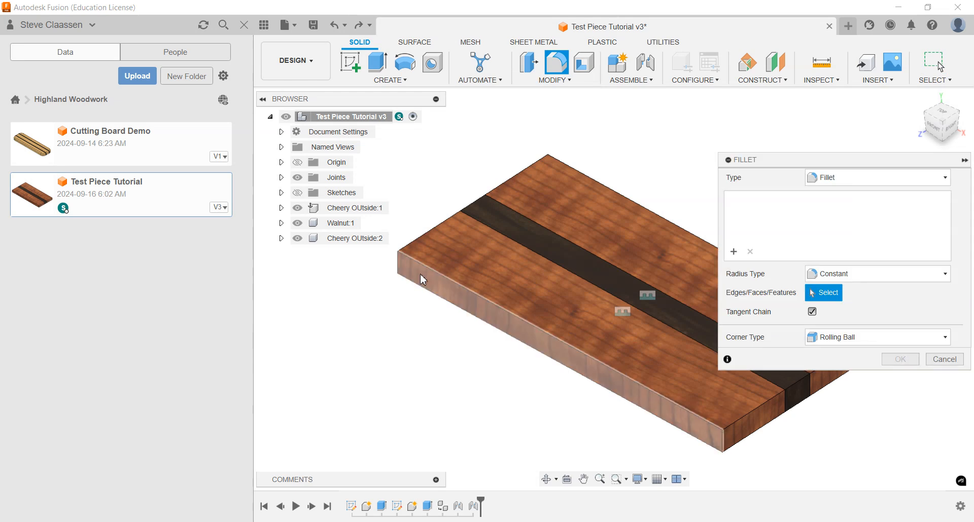
- Fillet the four outer vertical corner edges of the assembled board with a 1 in radius
left_click(399, 272)
middle_click_drag(461, 387, 462, 374)
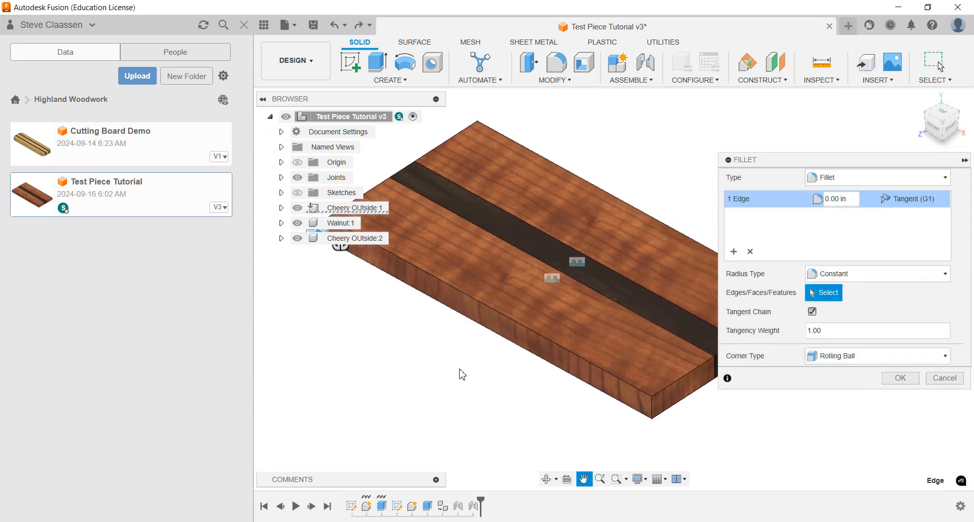
left_click(651, 408)
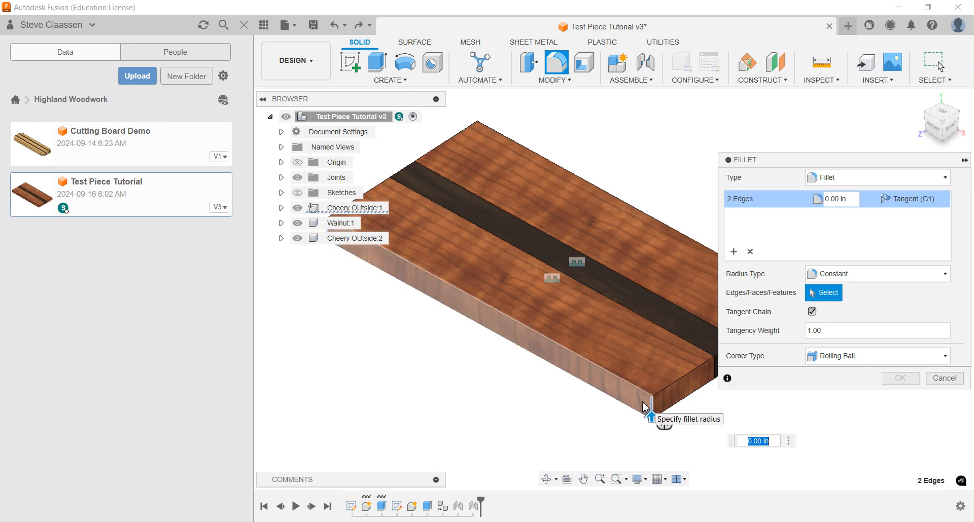
left_click(264, 25)
middle_click_drag(391, 240, 350, 270, "shift")
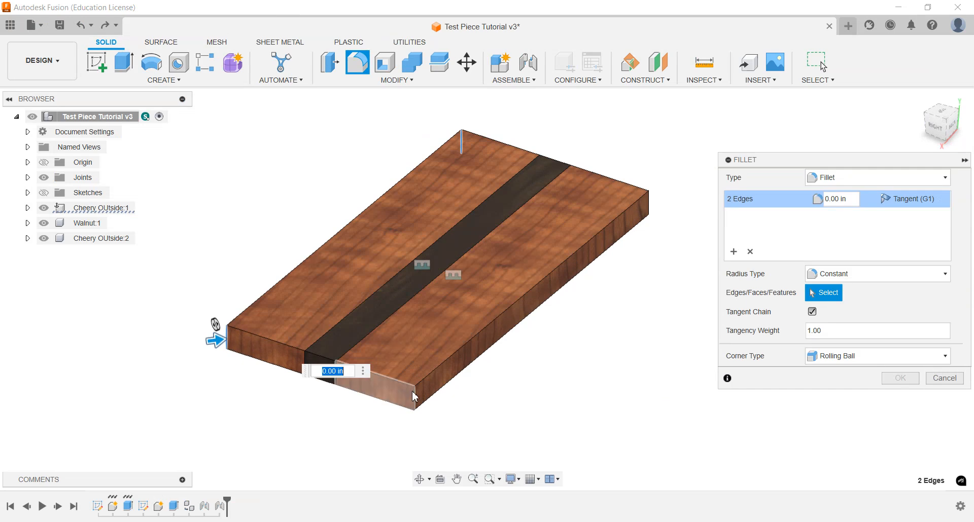
middle_click_drag(417, 402, 428, 347, "shift")
left_click(563, 389)
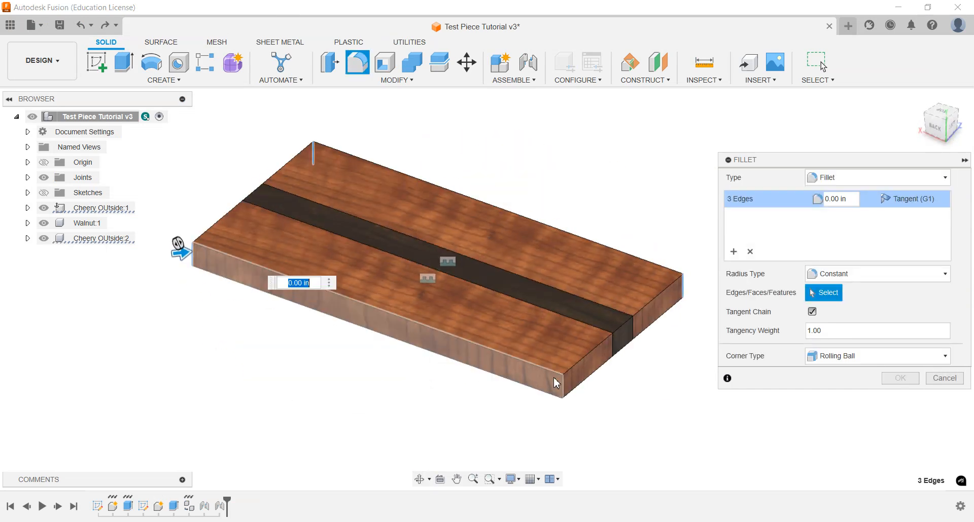
left_click(589, 357)
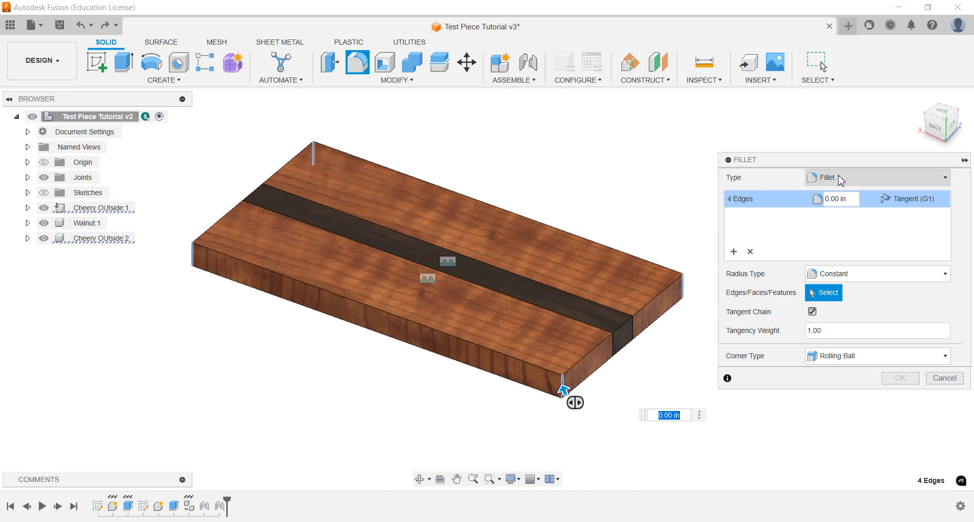
left_click(849, 200)
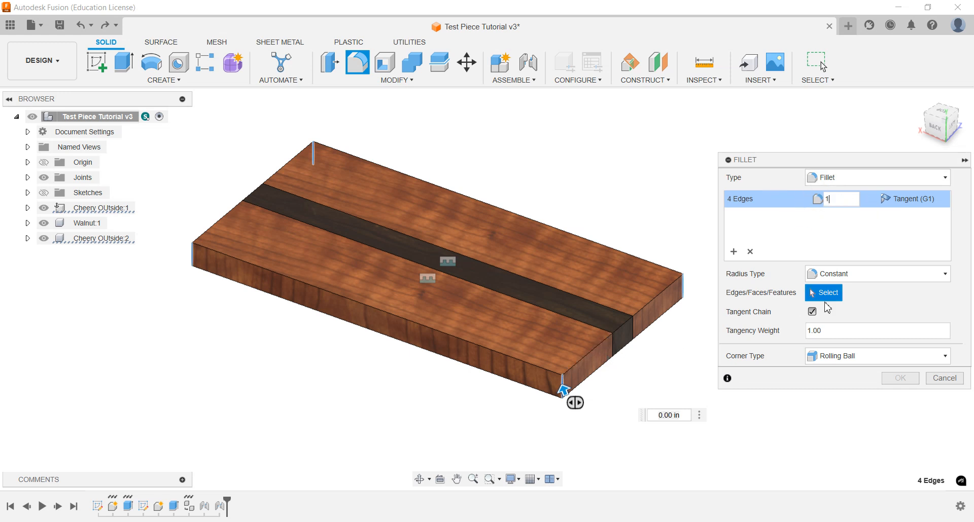
left_click(900, 378)
middle_click_drag(513, 296, 695, 289, "shift")
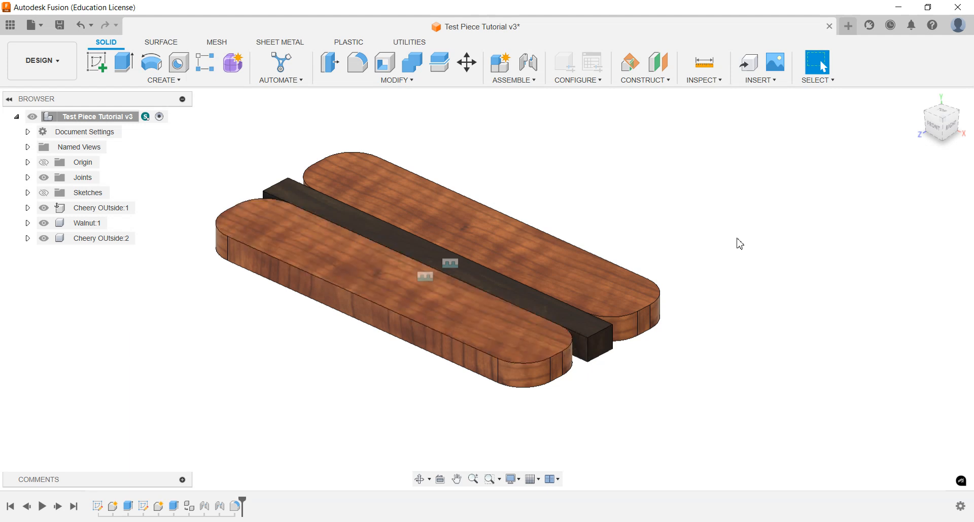
- Undo the fillet, the joints and the copied outer board, back to the single outer board and the walnut strip
left_click(80, 25)
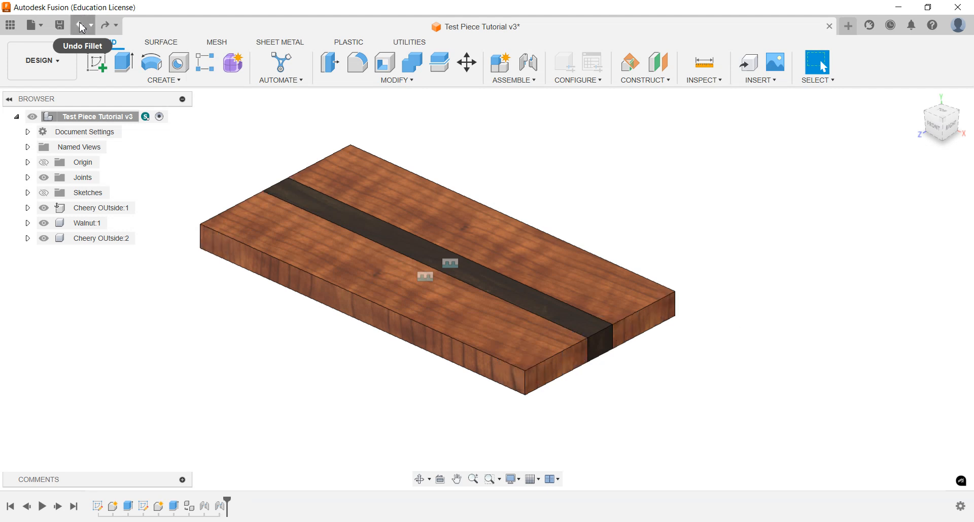
left_click(80, 25)
left_click(80, 25)
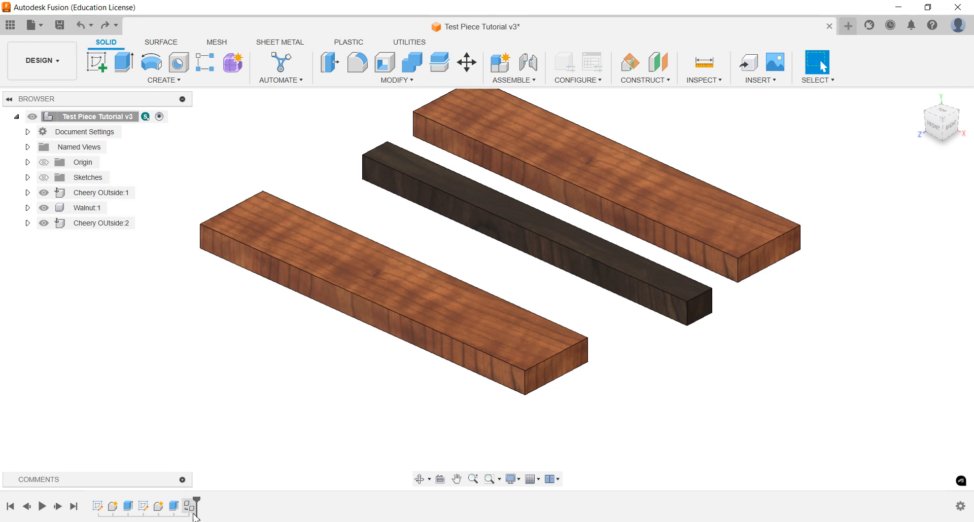
left_click(80, 24)
left_click(80, 25)
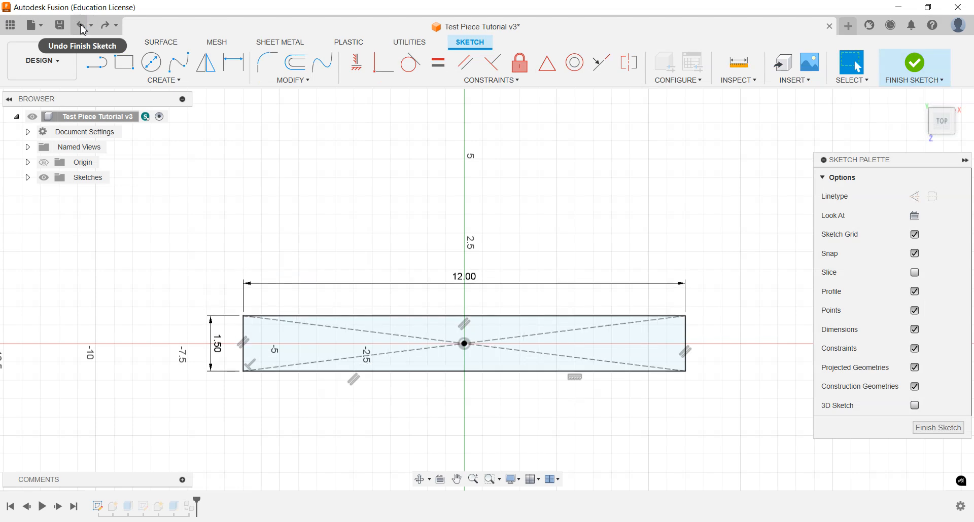
left_click(81, 26)
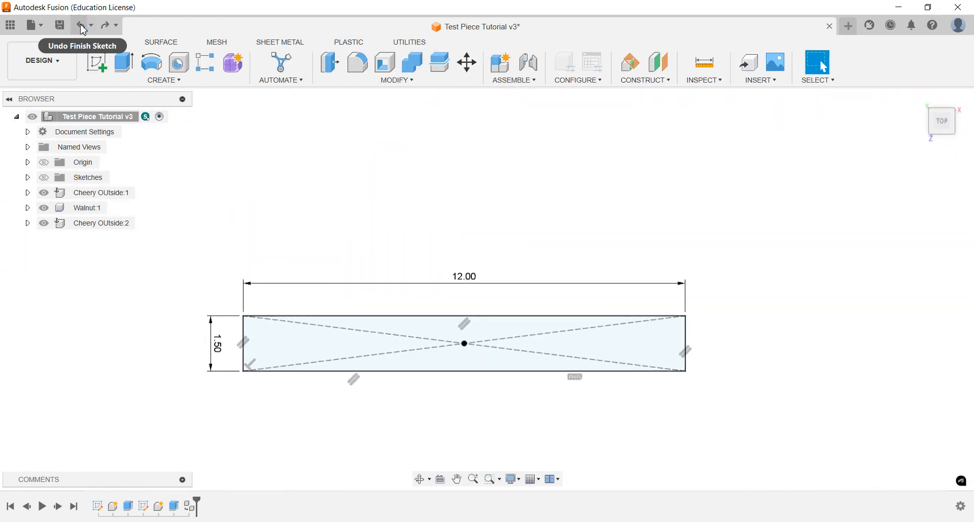
left_click(81, 26)
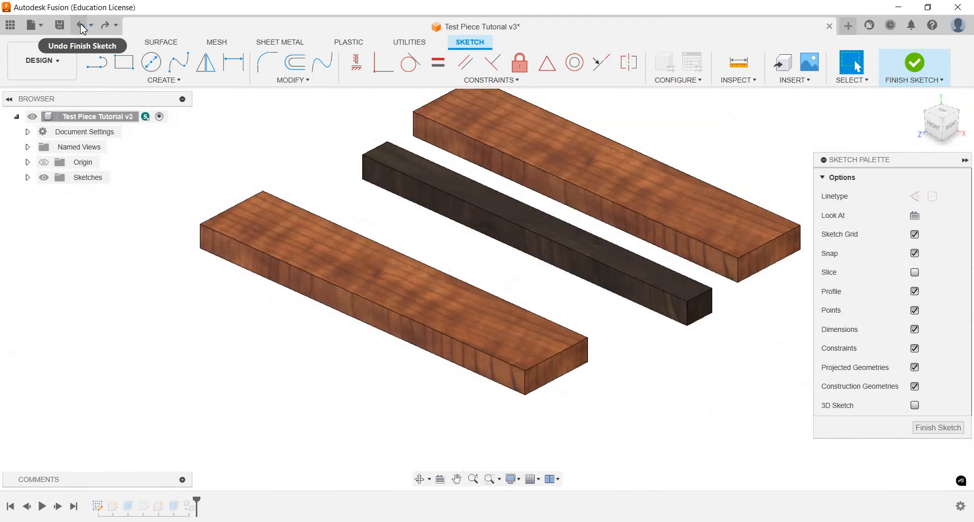
left_click(82, 25)
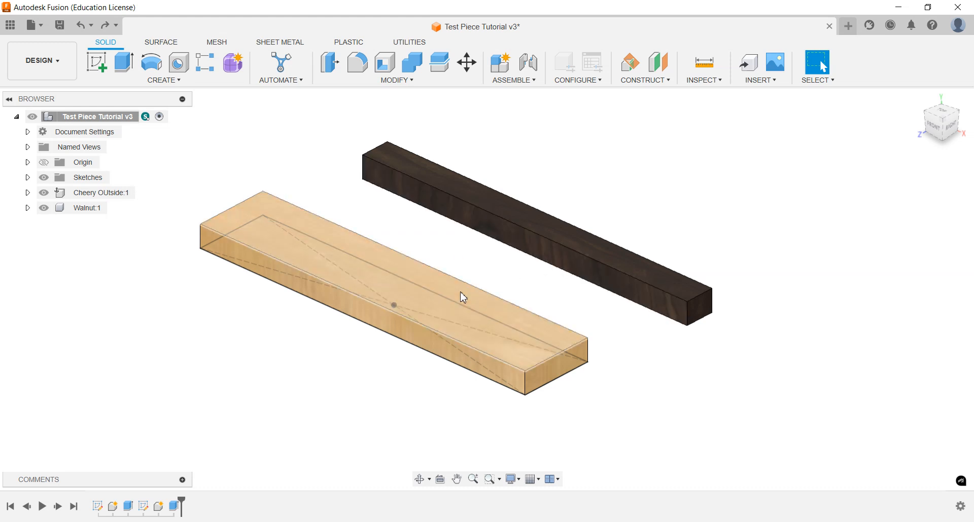
- Start a sketch on the horizontal origin plane and draw a rectangle about 2.18 in wide beyond the walnut strip, running parallel to it
middle_click_drag(490, 268, 497, 294)
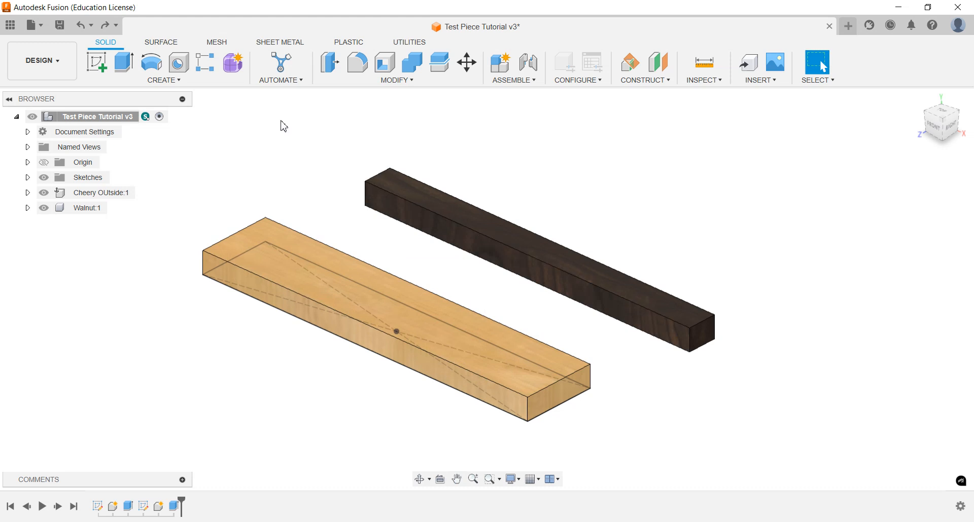
left_click(96, 62)
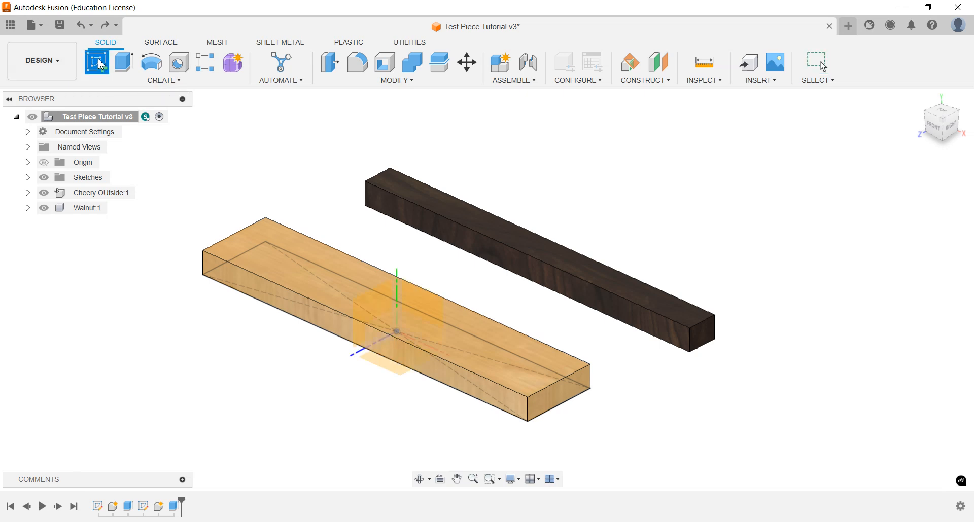
left_click(396, 376)
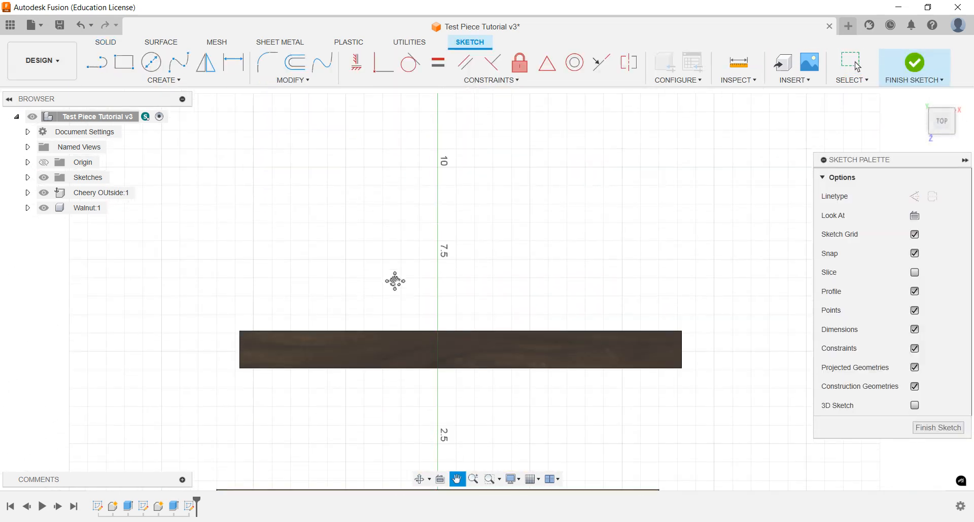
left_click(123, 62)
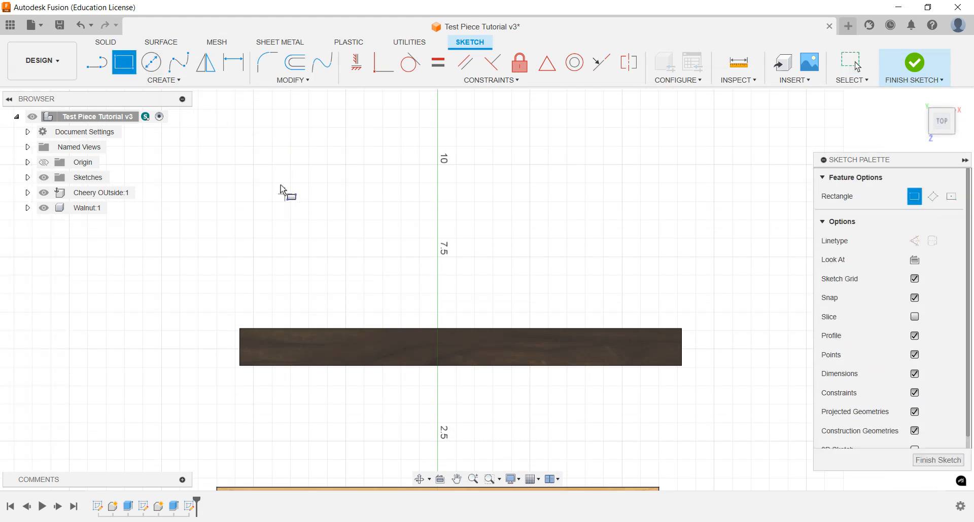
left_click(245, 187)
left_click(677, 267)
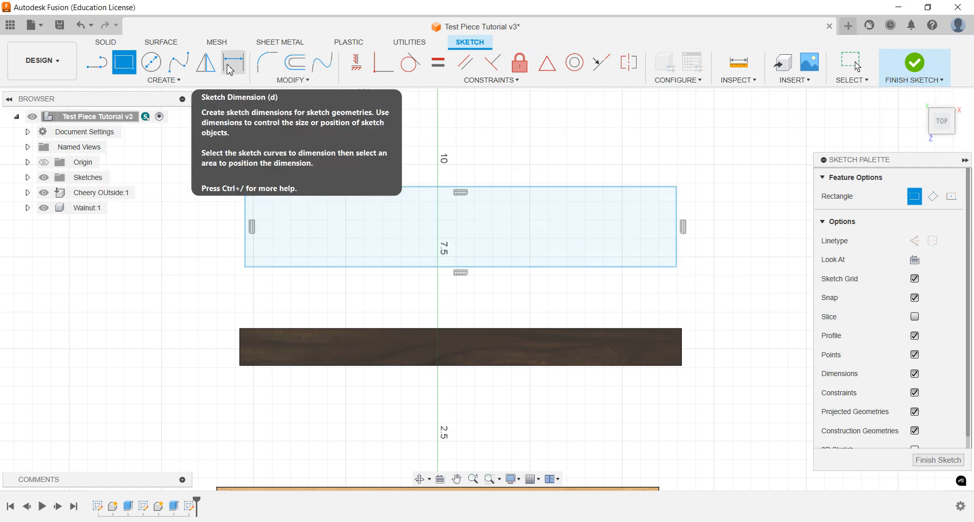
- Dimension the rectangle's long side to 12 in
left_click(200, 84)
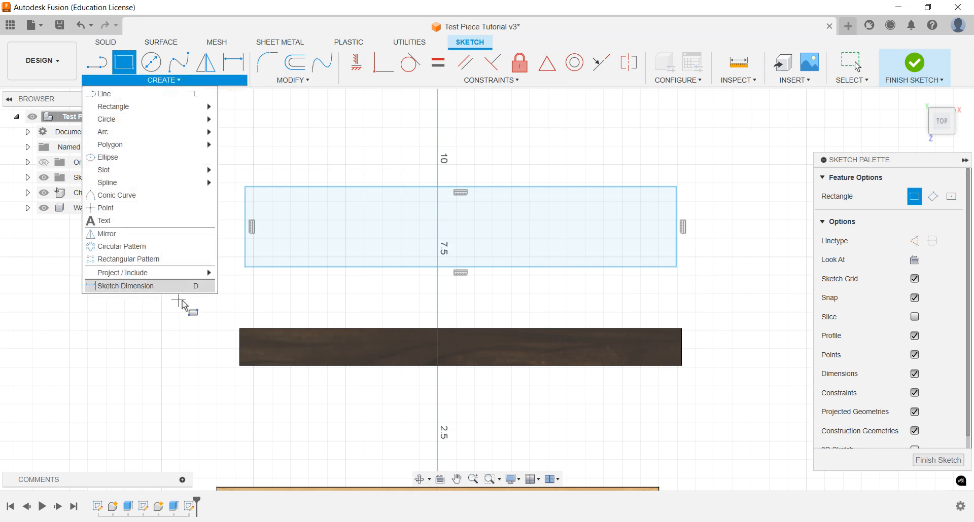
left_click(146, 287)
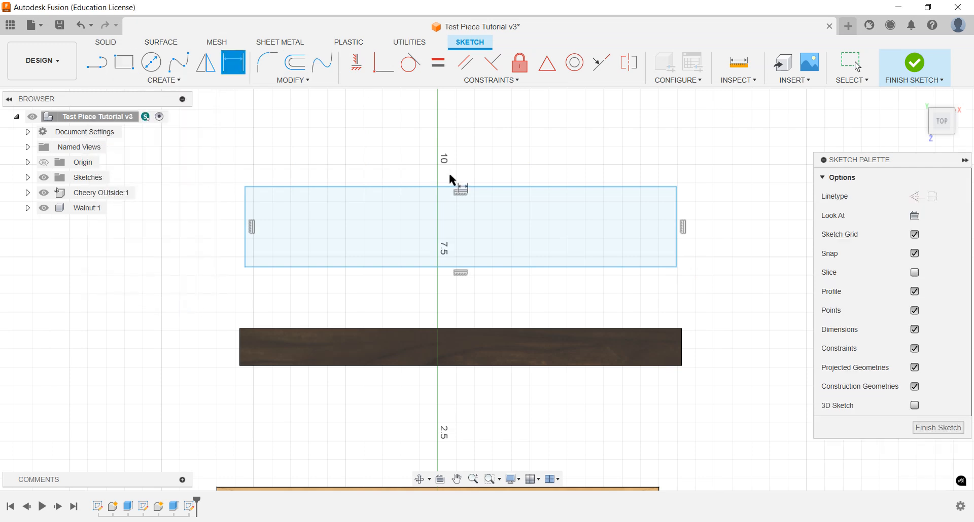
left_click(413, 187)
left_click(418, 168)
type("1")
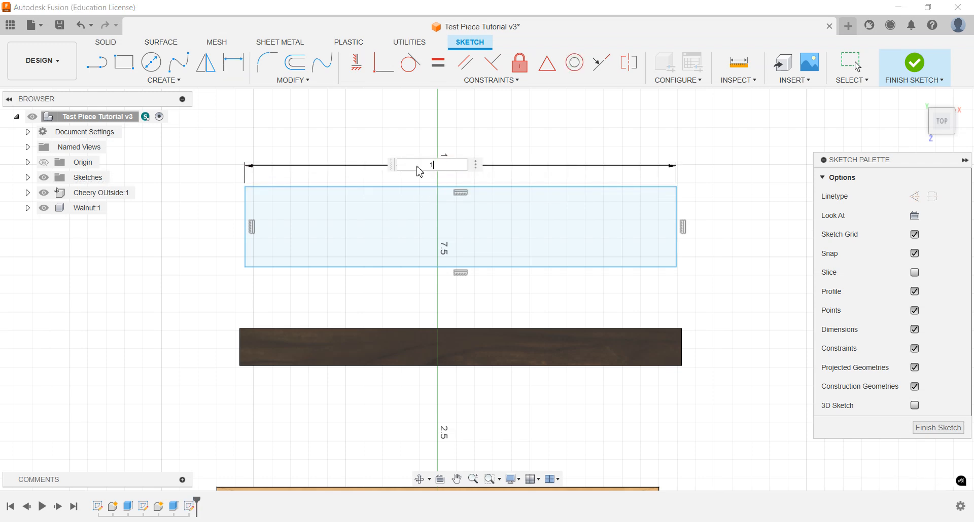
type("2")
key("Return")
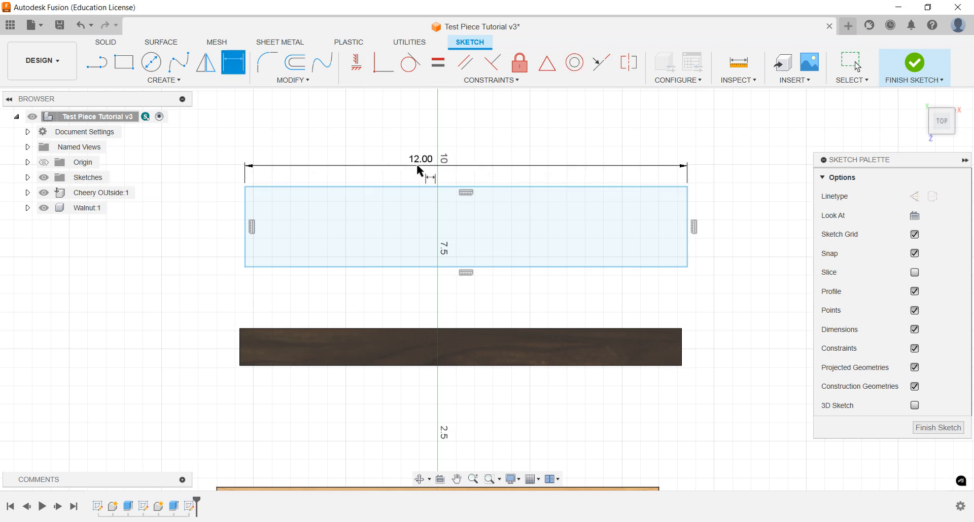
- Dimension the rectangle's short side to 2.5 in and finish the sketch
left_click(245, 211)
left_click(219, 216)
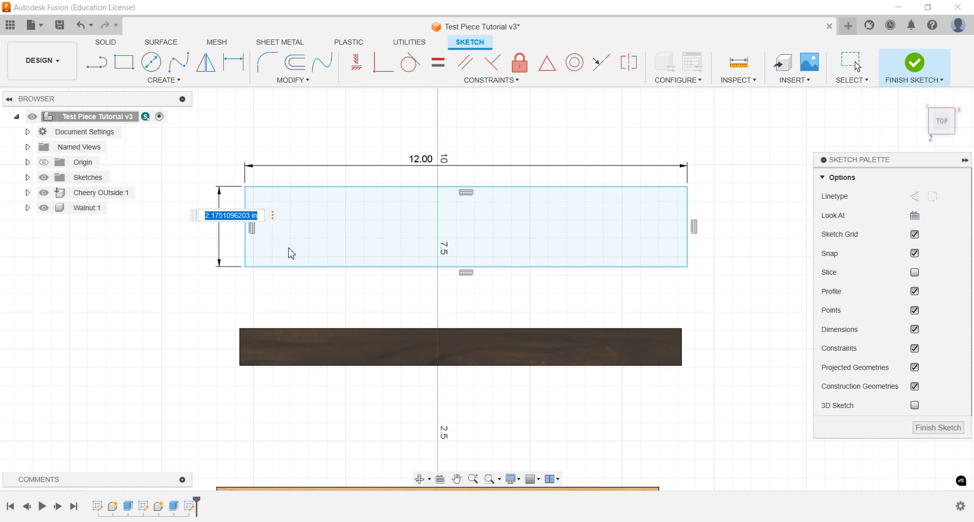
type("2.5")
key("Return")
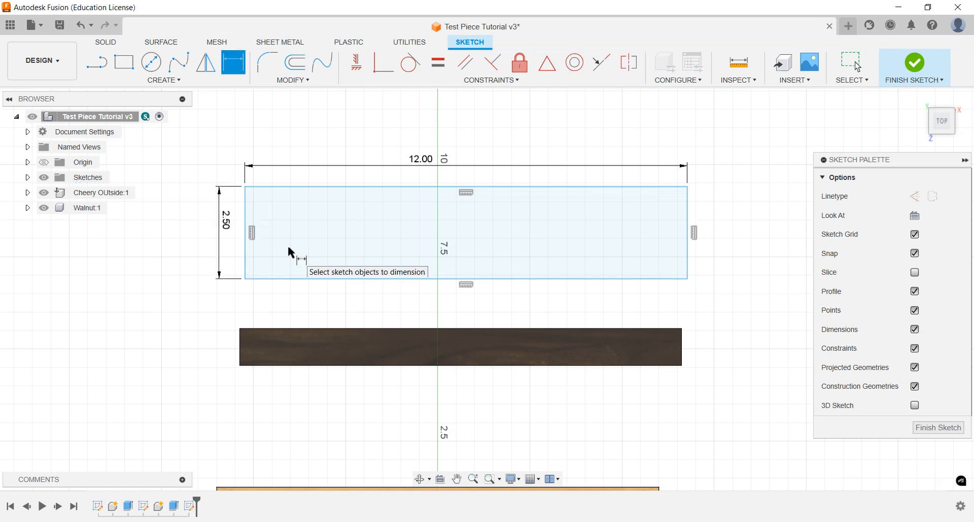
left_click(938, 427)
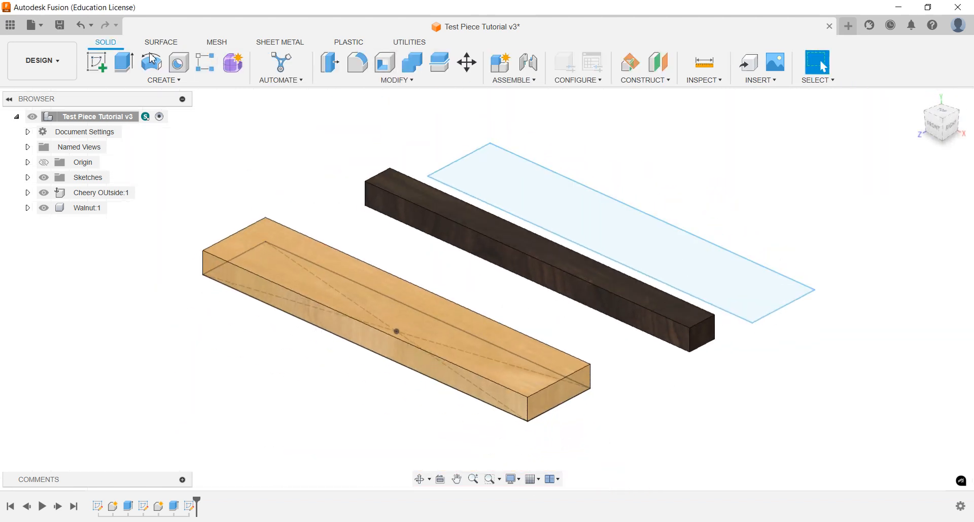
- Extrude the new rectangle 0.75 in upward as a new component
left_click(125, 69)
left_click(589, 223)
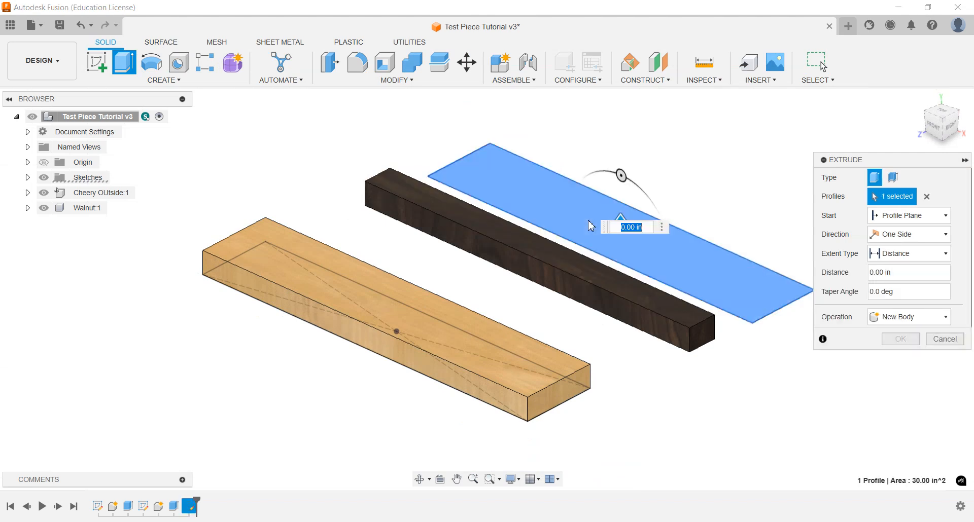
type(".7")
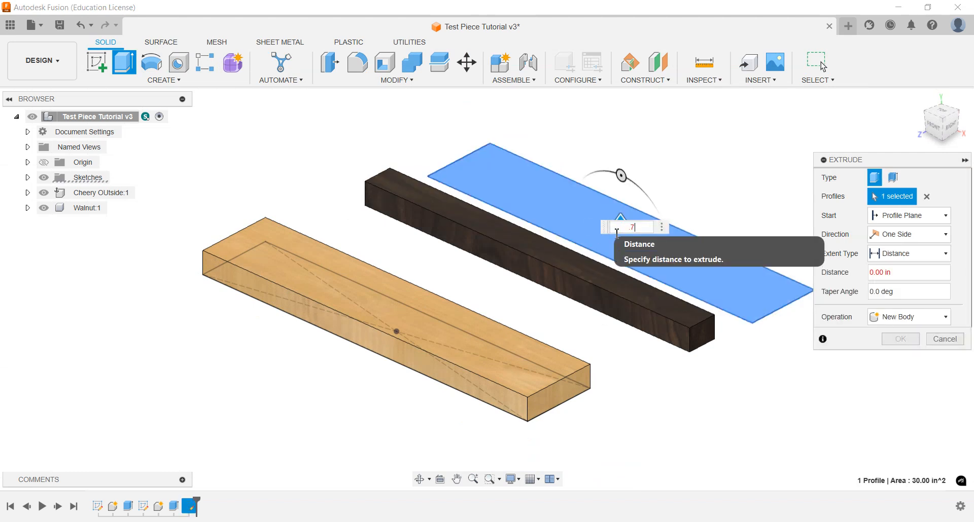
type("5")
key("Return")
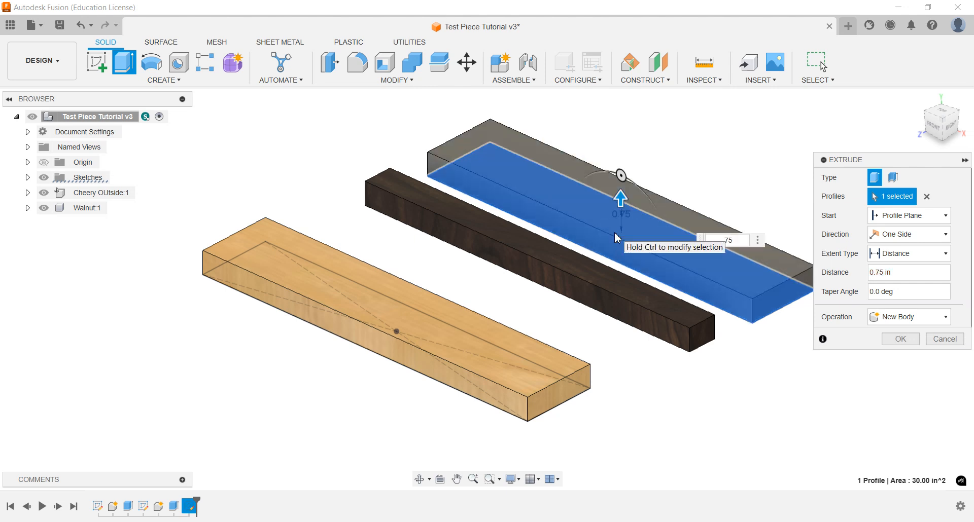
left_click(904, 322)
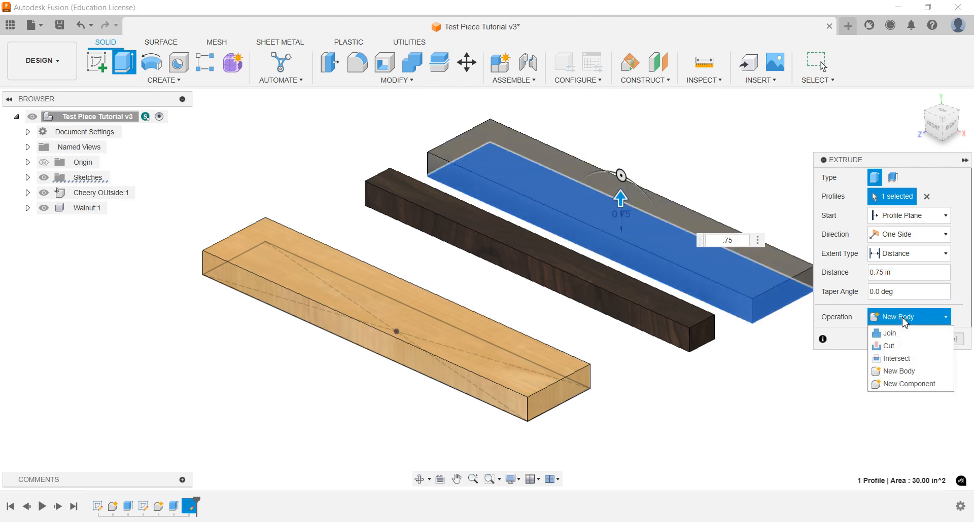
left_click(909, 386)
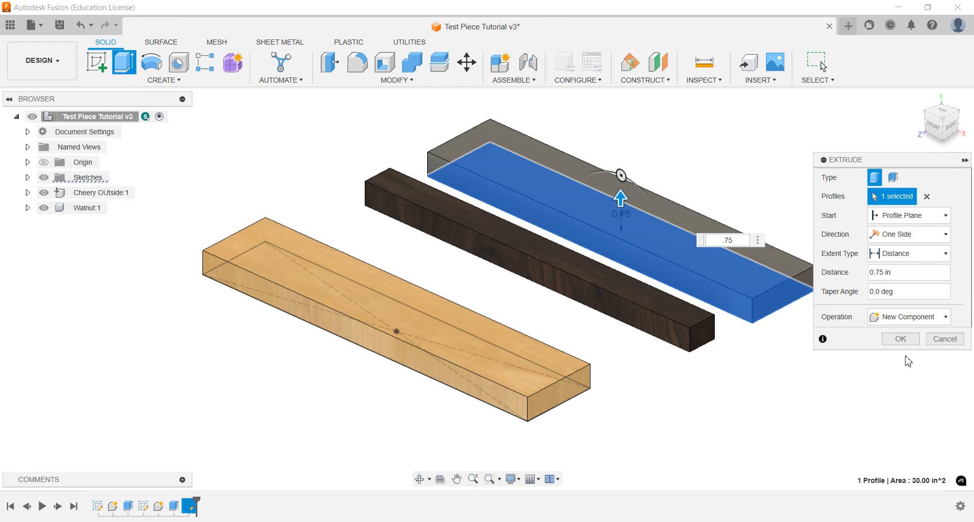
left_click(897, 343)
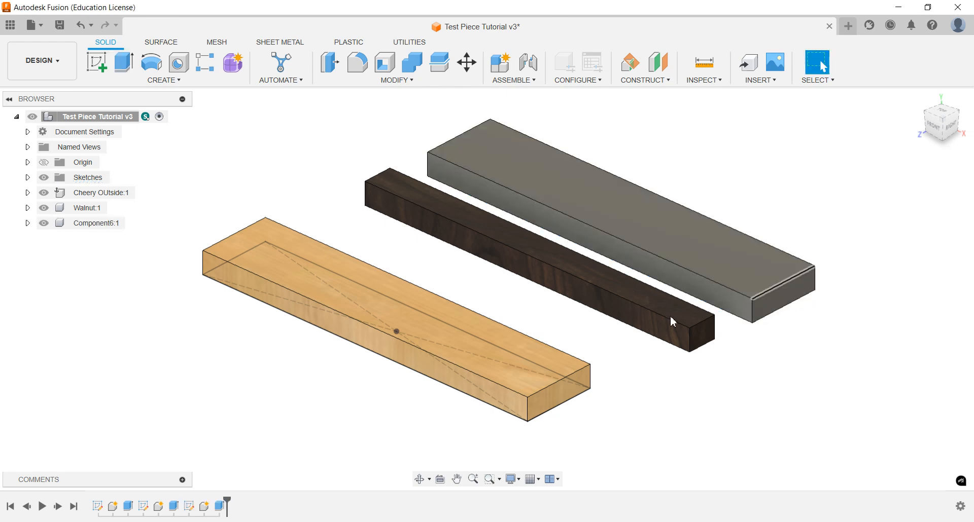
- Apply the Pine appearance from the library to the newly extruded outer board
key("a")
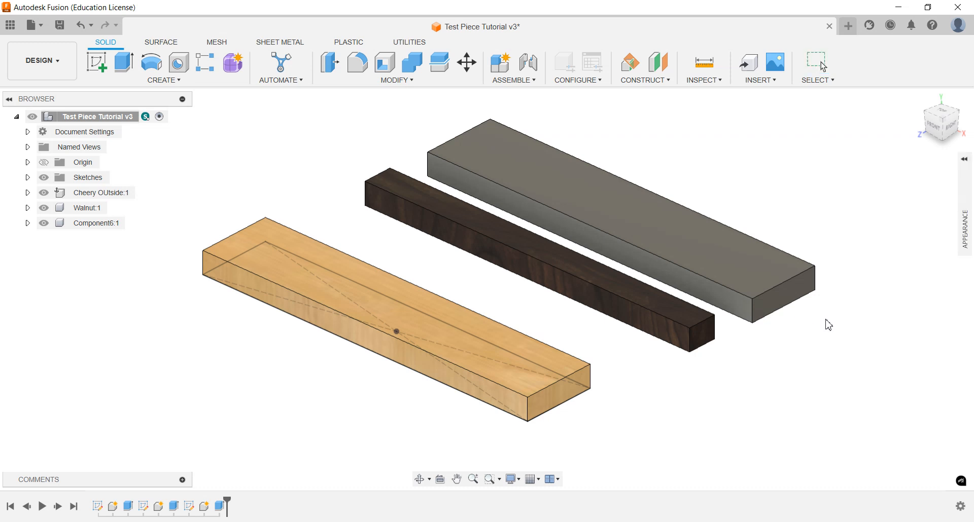
left_click(964, 160)
scroll(826, 400, "down", 1)
scroll(765, 394, "down", 5)
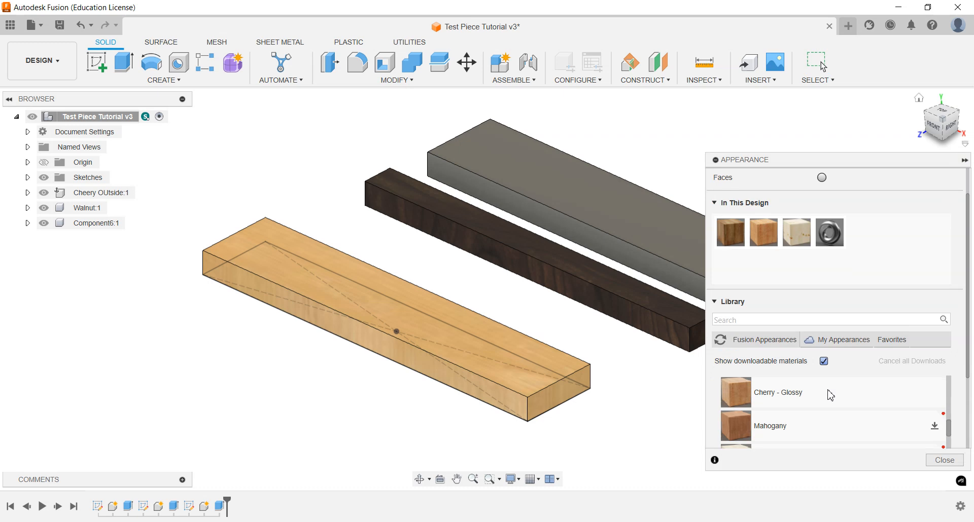
left_click_drag(794, 428, 655, 260)
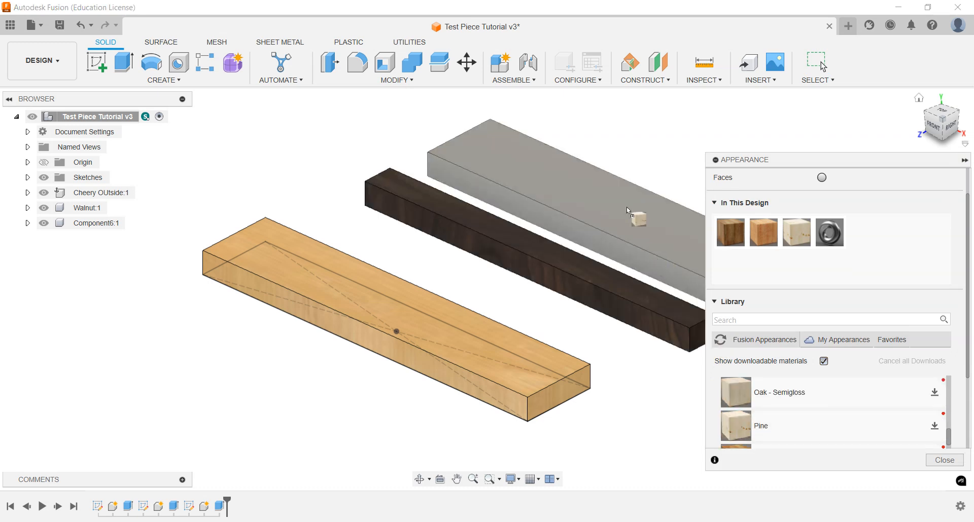
left_click_drag(627, 211, 629, 213)
left_click(944, 460)
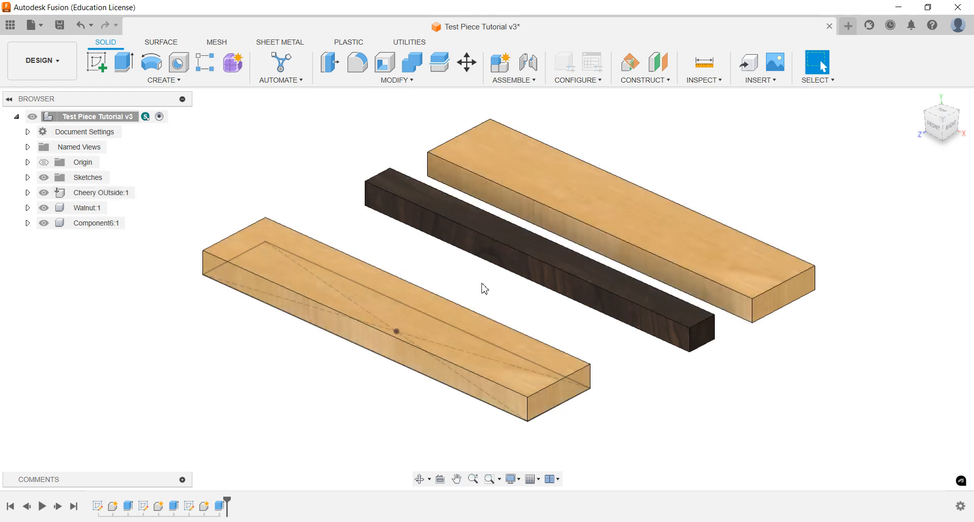
- Joint the walnut strip's long side face to the inner long face of the Cheery OUtside board at their midpoints, with zero offsets
key("j")
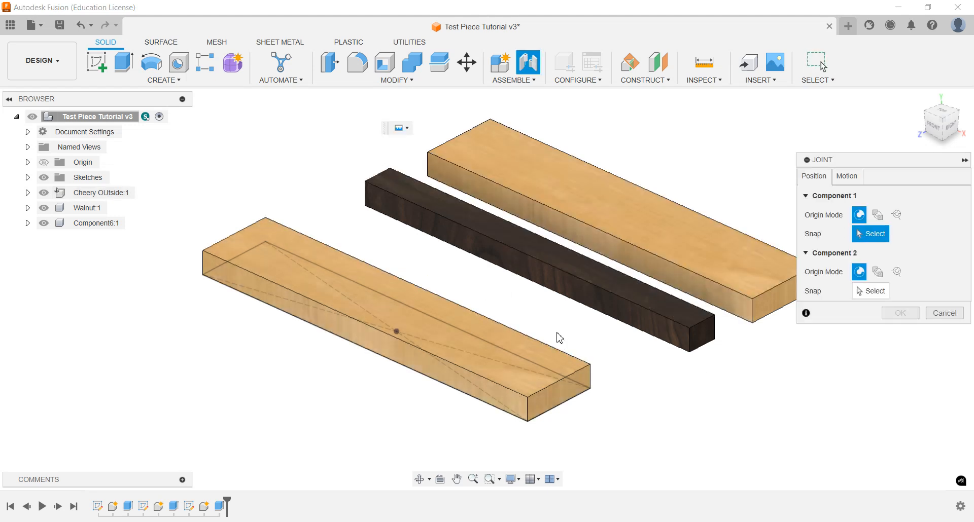
scroll(541, 313, "up", 5)
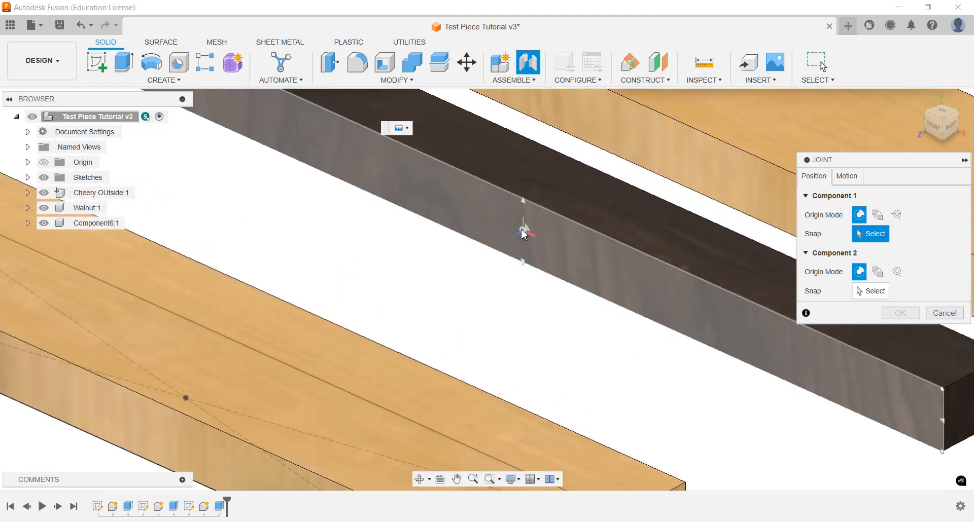
left_click(523, 233)
middle_click_drag(522, 230, 441, 324, "shift")
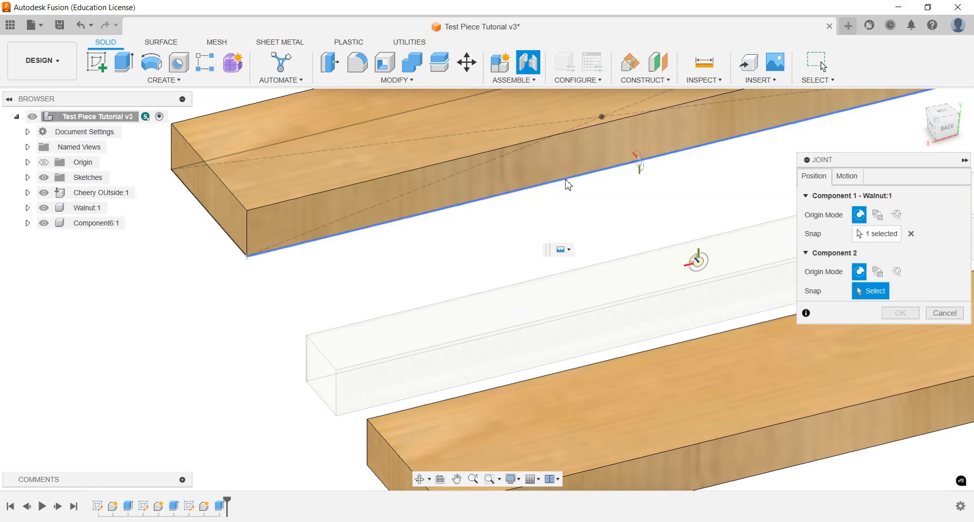
left_click(640, 146)
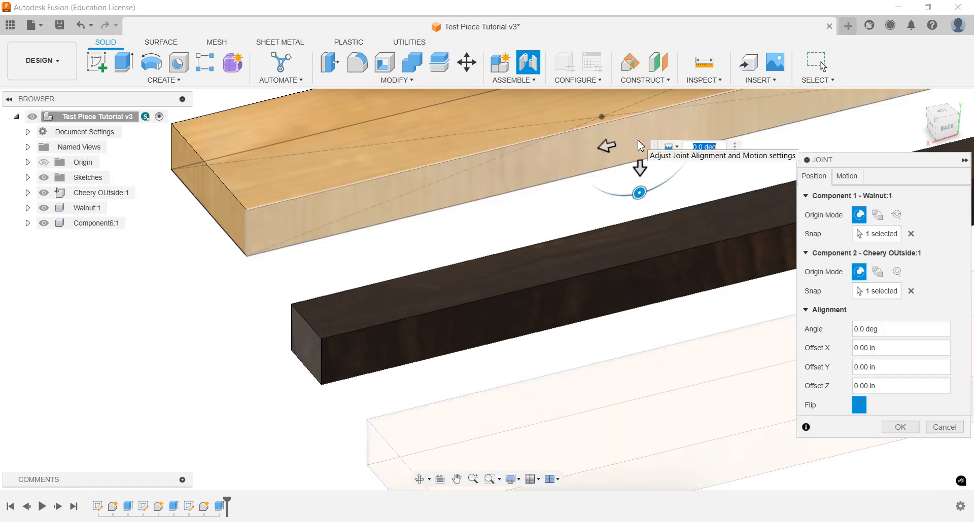
left_click(886, 430)
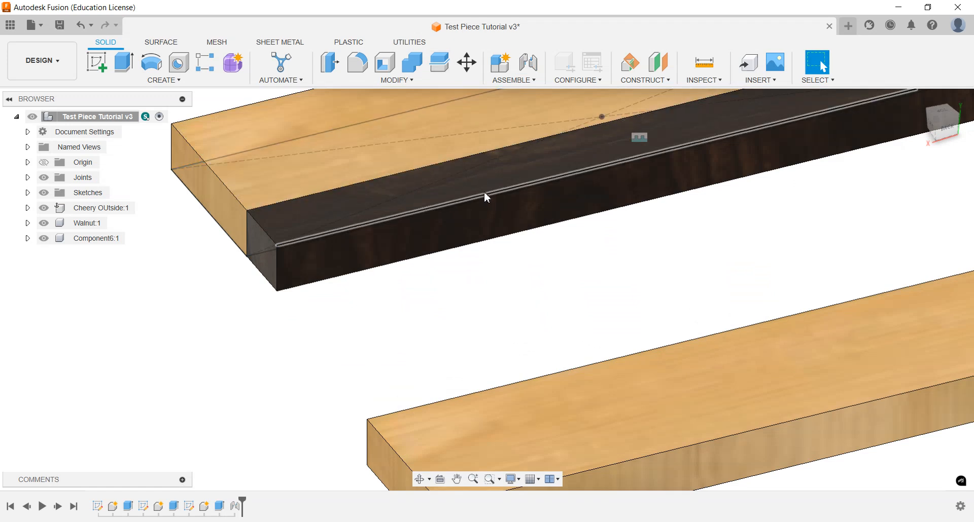
- Joint the walnut strip's free long side face to the facing long side of the second outer board at their midpoints
key("j")
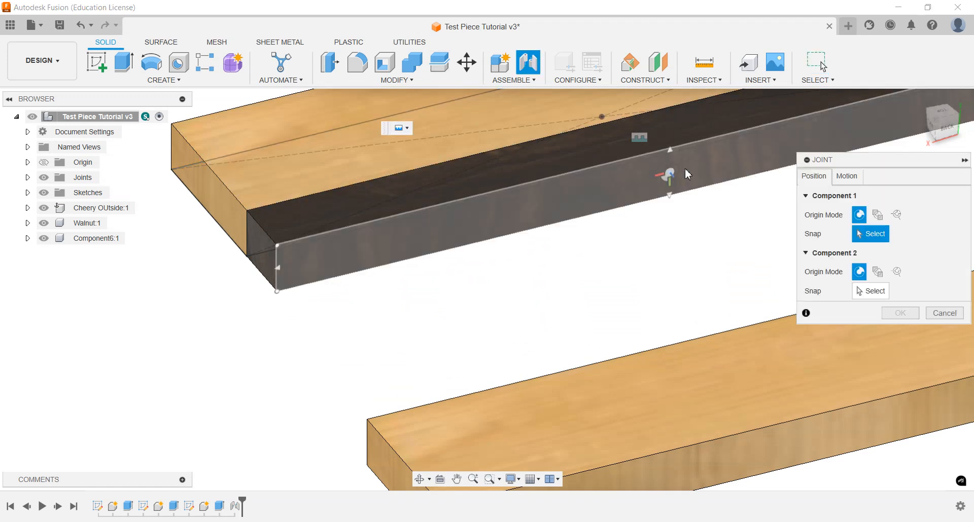
left_click(668, 175)
middle_click_drag(668, 174, 376, 337, "shift")
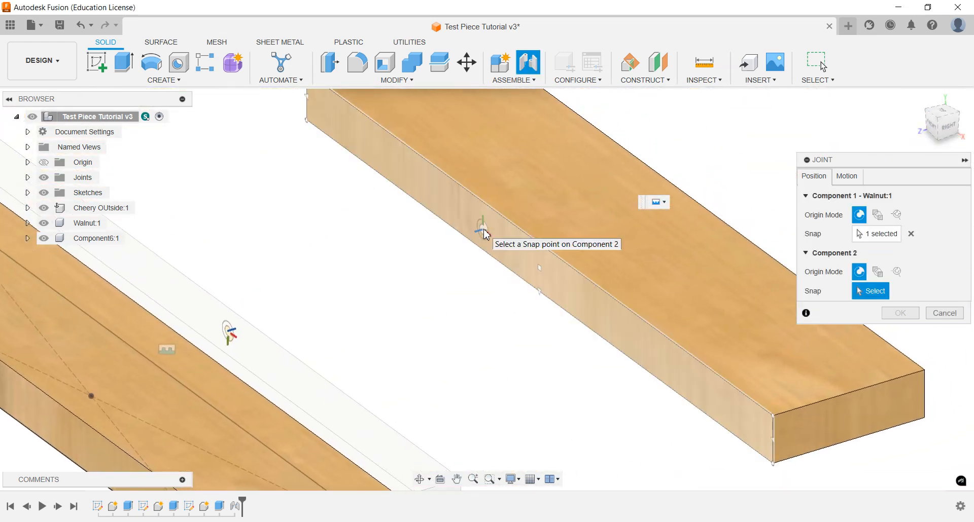
left_click(549, 275)
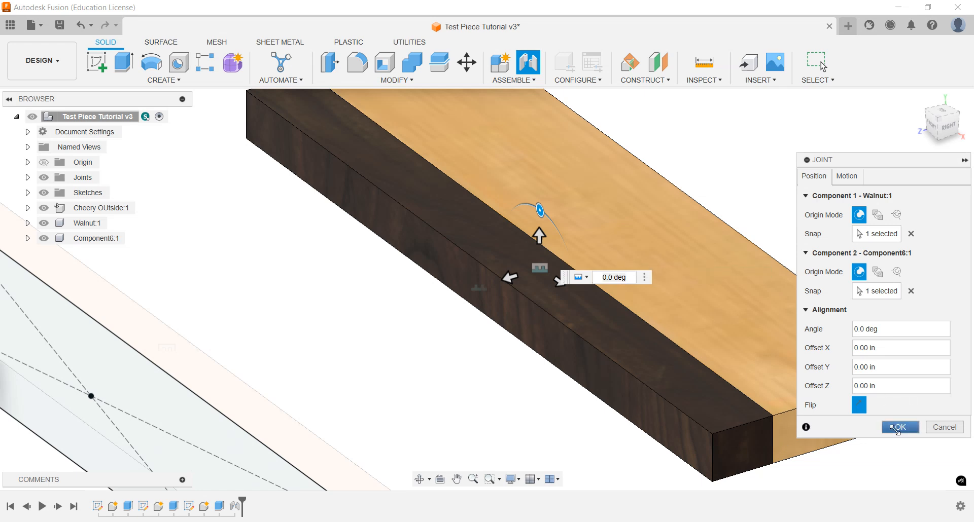
left_click(896, 428)
scroll(680, 402, "down", 5)
middle_click_drag(670, 350, 578, 321, "shift")
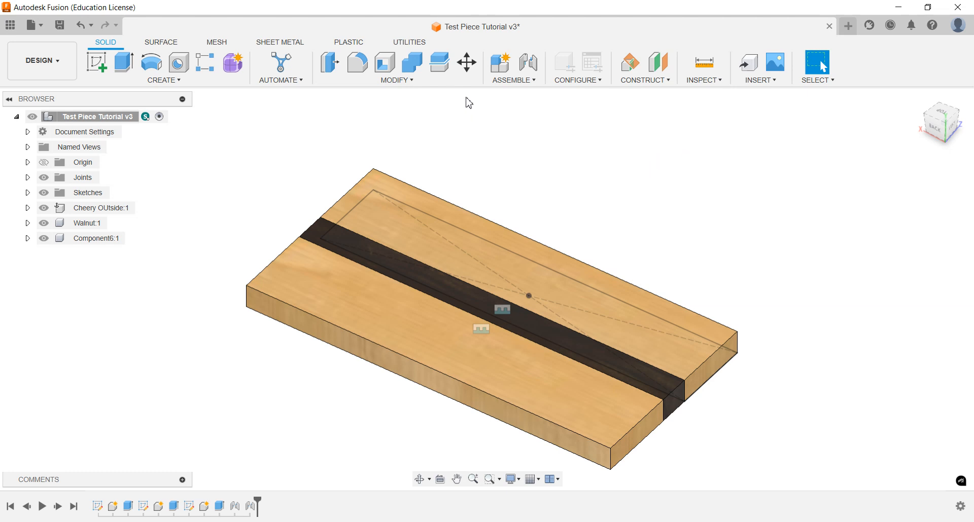
- Fillet the four vertical outer corner edges of the assembled board with a 1 in radius
left_click(357, 63)
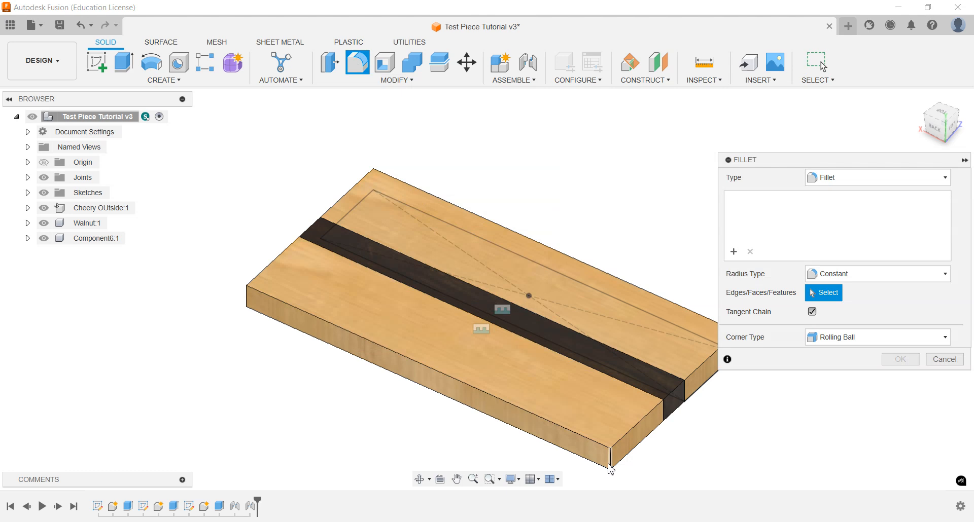
left_click(610, 467)
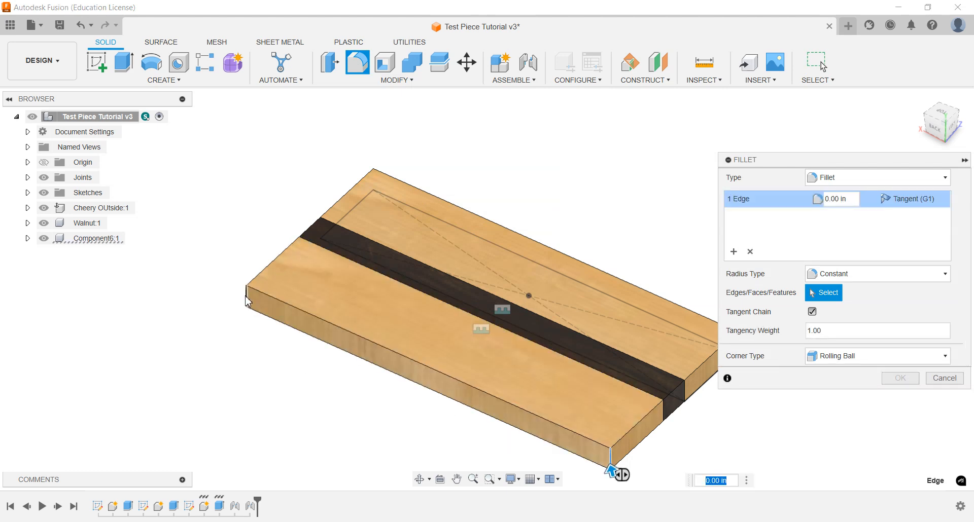
left_click(246, 300)
mouse_move(300, 298)
middle_mouse_down("shift")
mouse_move(283, 272)
mouse_move(404, 315)
mouse_move(298, 297)
middle_mouse_up("shift")
scroll(414, 375, "up", 3)
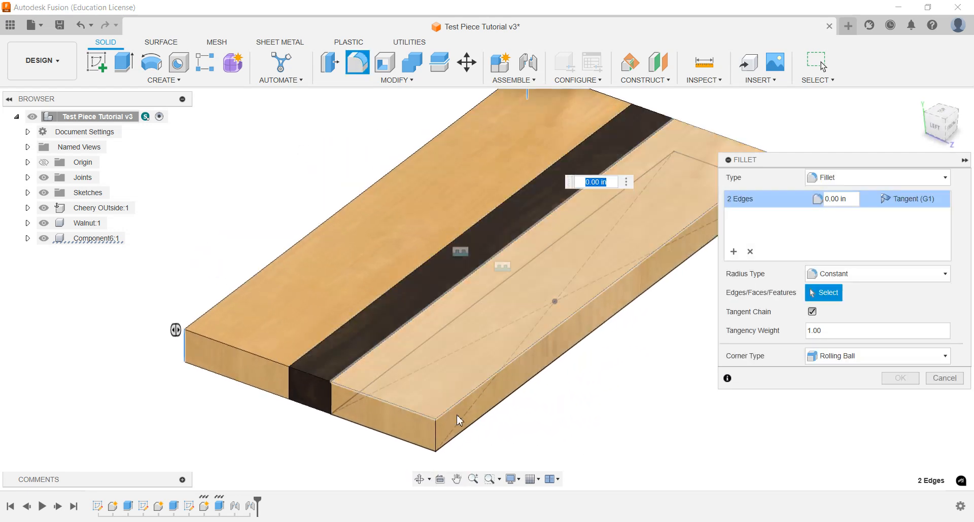
left_click(439, 439)
middle_click_drag(439, 439, 578, 439, "shift")
left_click(618, 430)
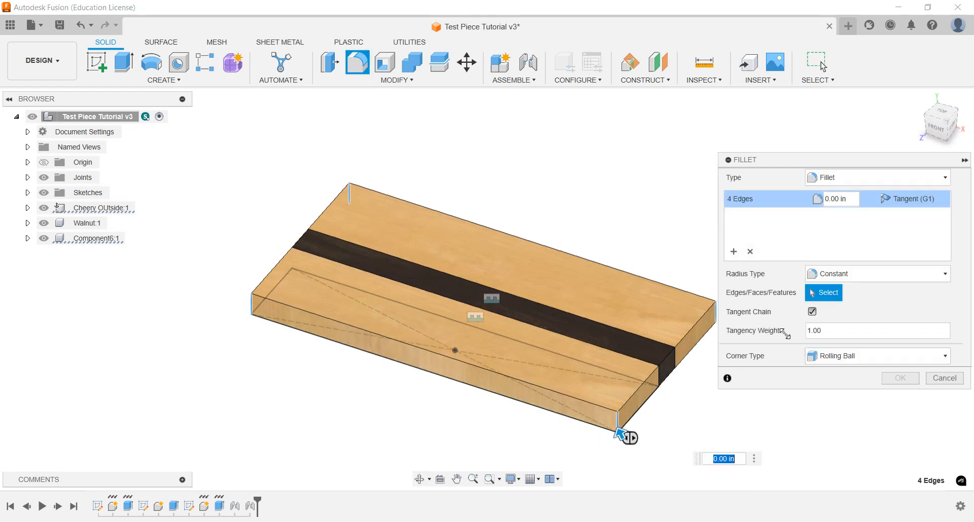
left_click(849, 198)
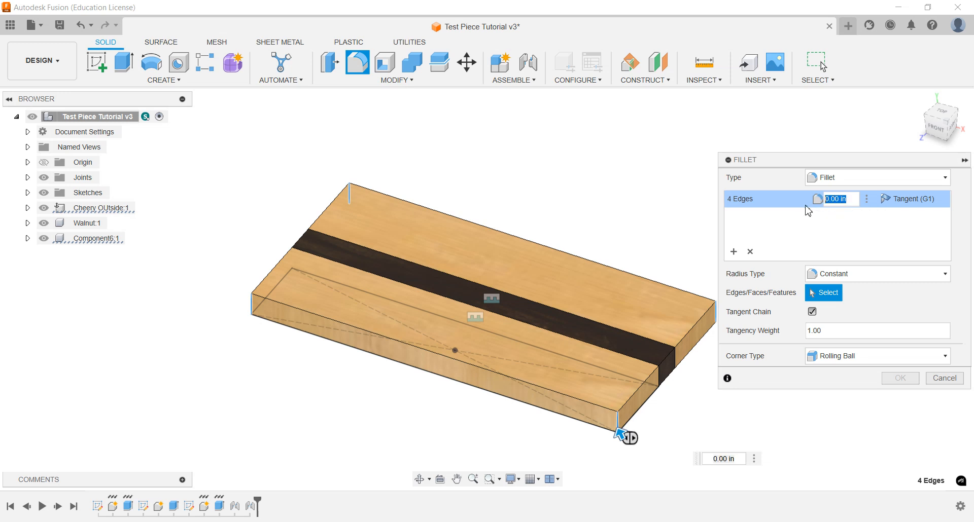
type("1")
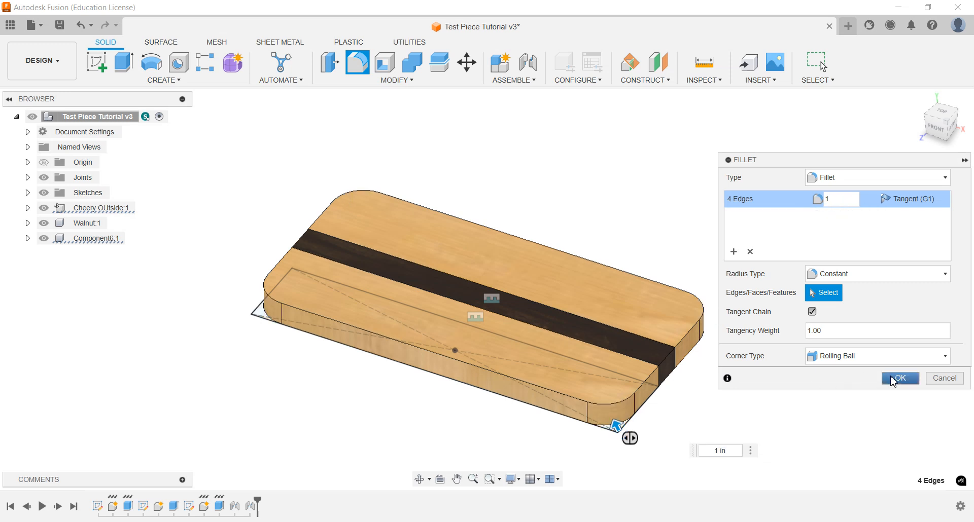
left_click(897, 379)
- Hide all sketches in the design
mouse_move(474, 349)
middle_mouse_down("shift")
mouse_move(513, 344)
mouse_move(465, 308)
mouse_move(449, 337)
mouse_move(470, 348)
middle_mouse_up("shift")
scroll(477, 370, "up", 2)
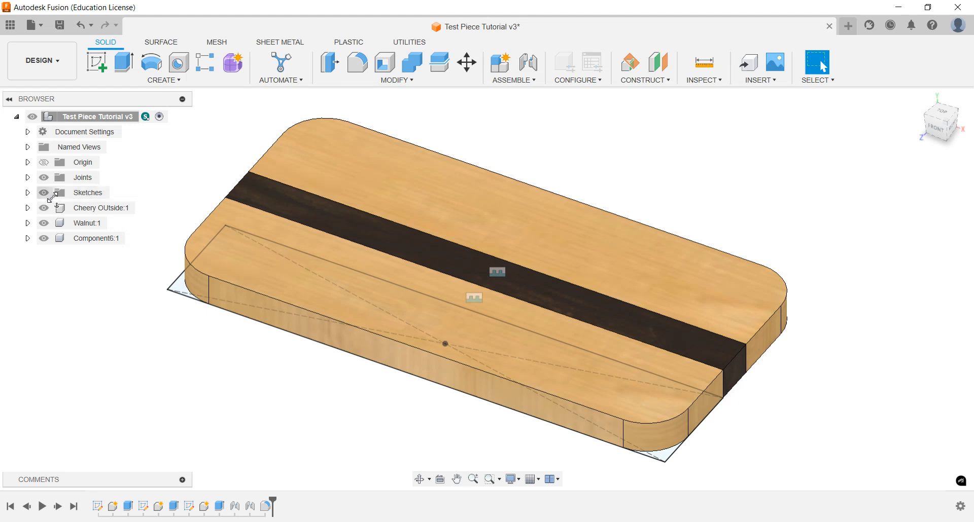
left_click(44, 193)
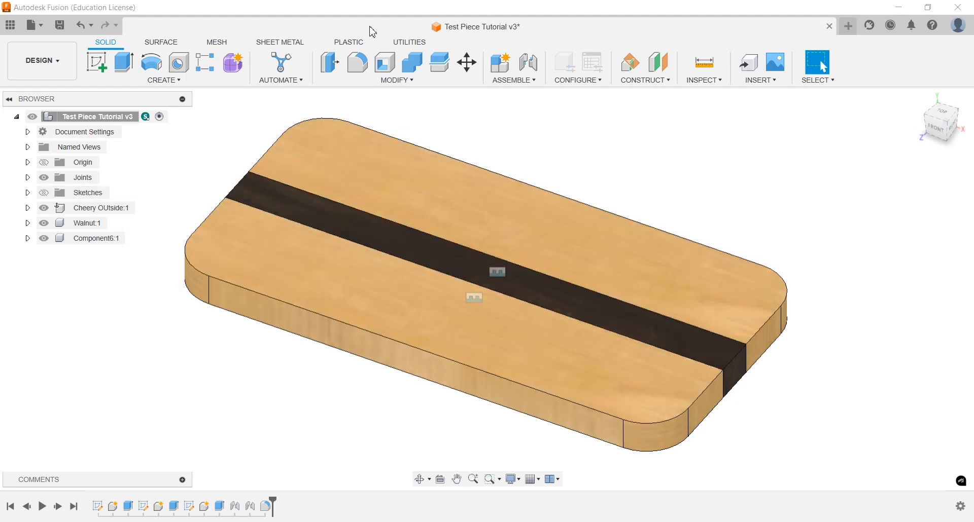
- Fillet the entire top outer perimeter of the board, including both walnut end edges, with a 0.25 in radius
left_click(357, 67)
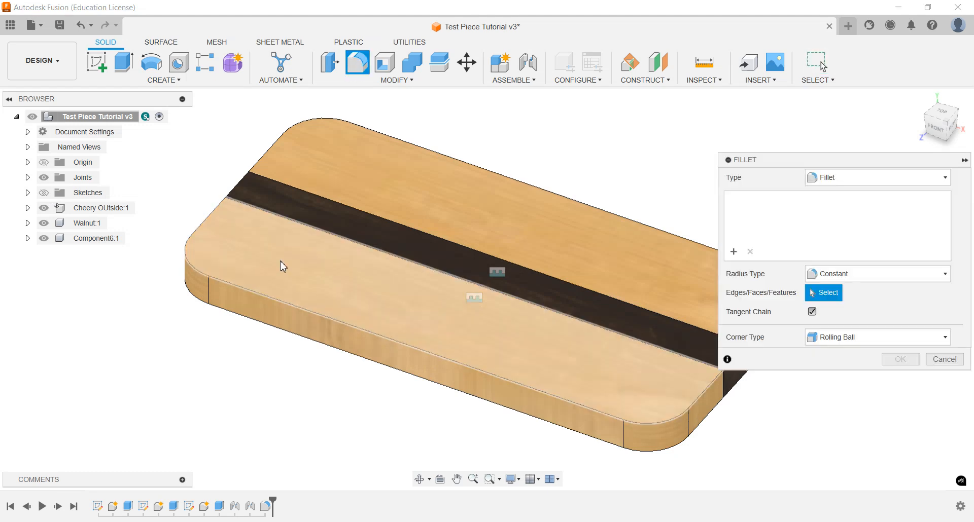
left_click(190, 266)
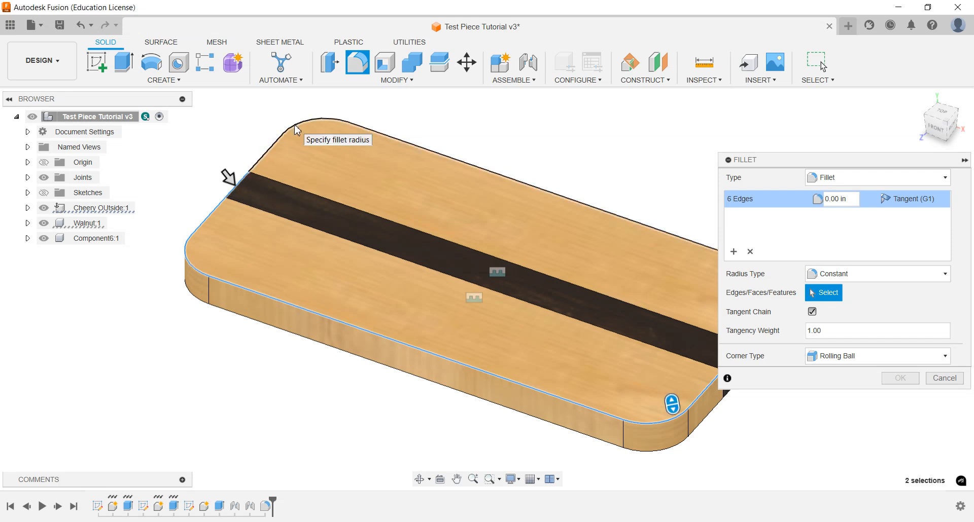
left_click(396, 205)
middle_click_drag(396, 206, 240, 200)
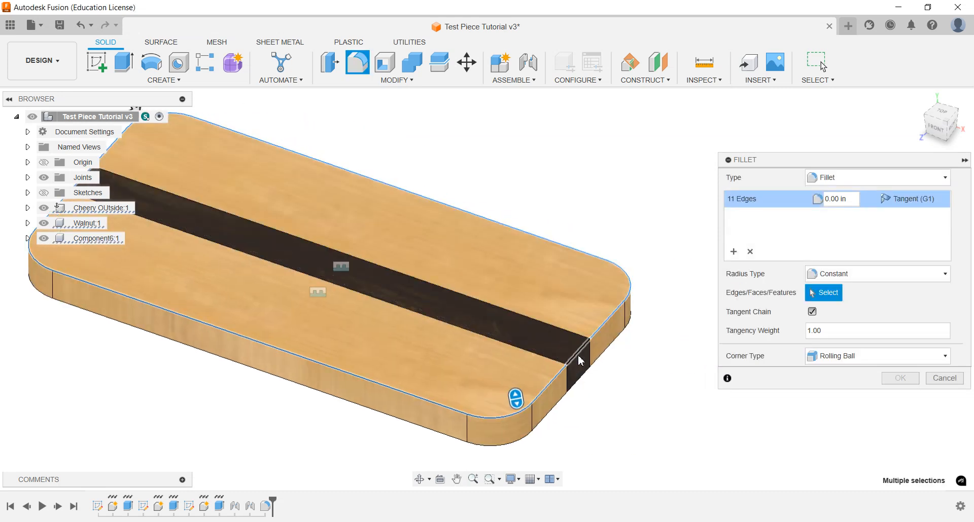
left_click(577, 353)
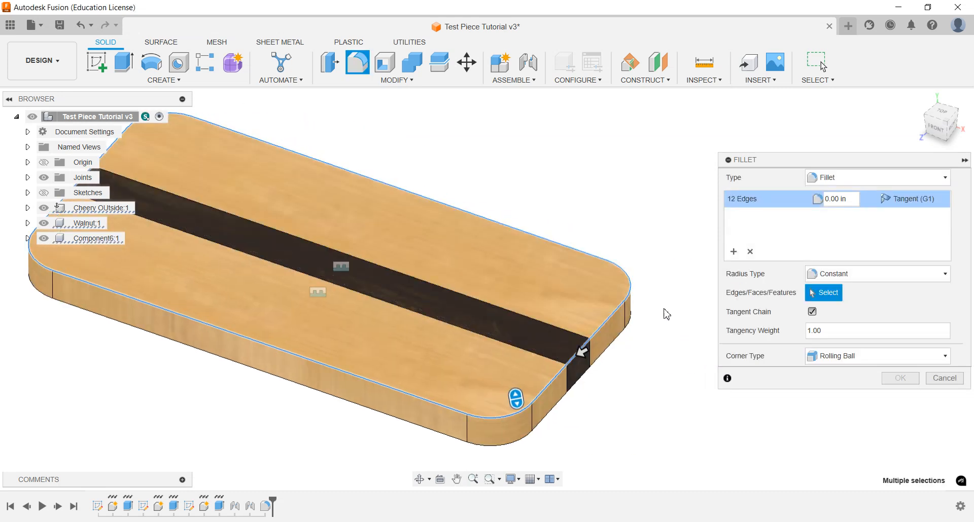
left_click(839, 202)
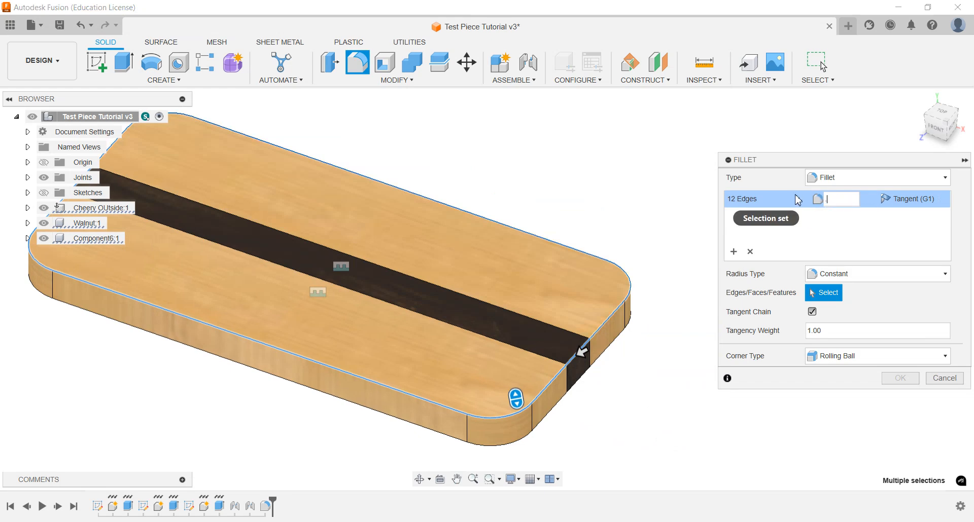
type(".25")
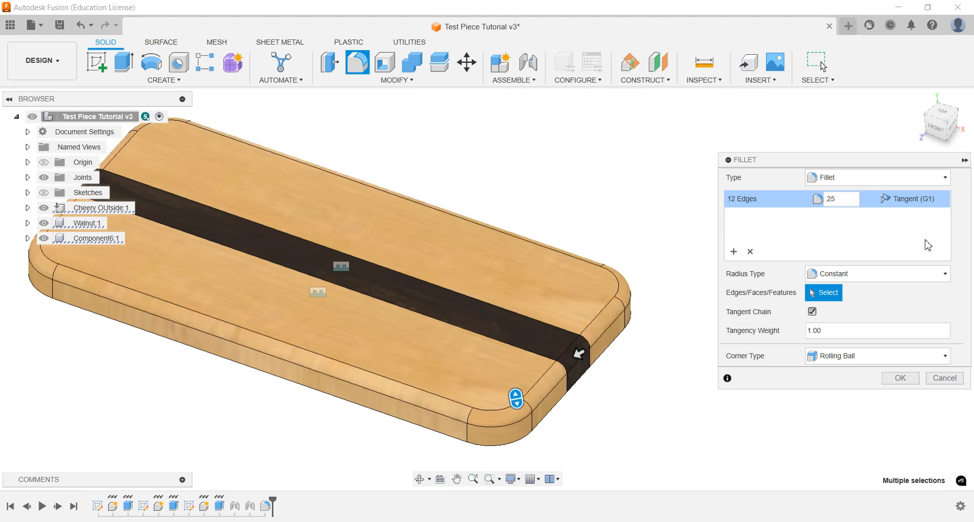
left_click(911, 380)
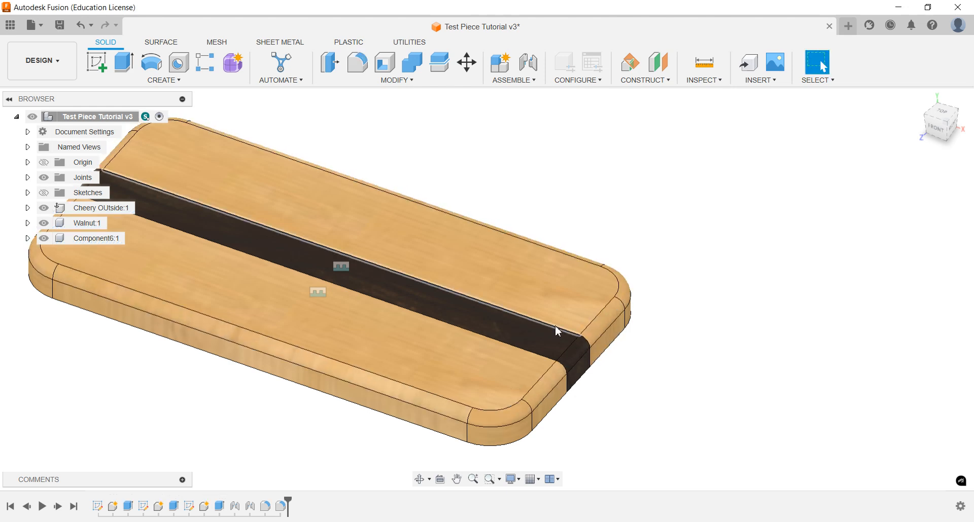
- Switch the visual style to Shaded so the board displays without edge lines
middle_click_drag(563, 327, 727, 327)
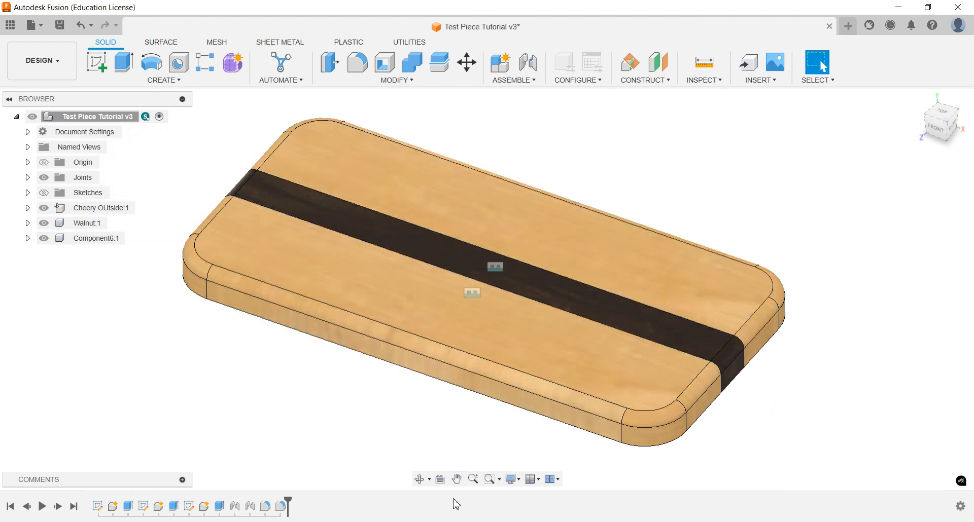
left_click(511, 481)
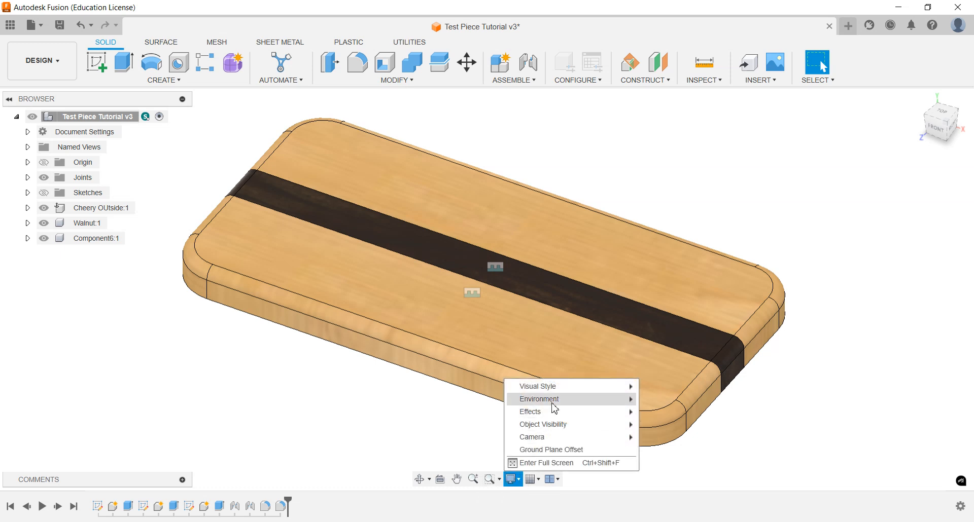
mouse_move(553, 388)
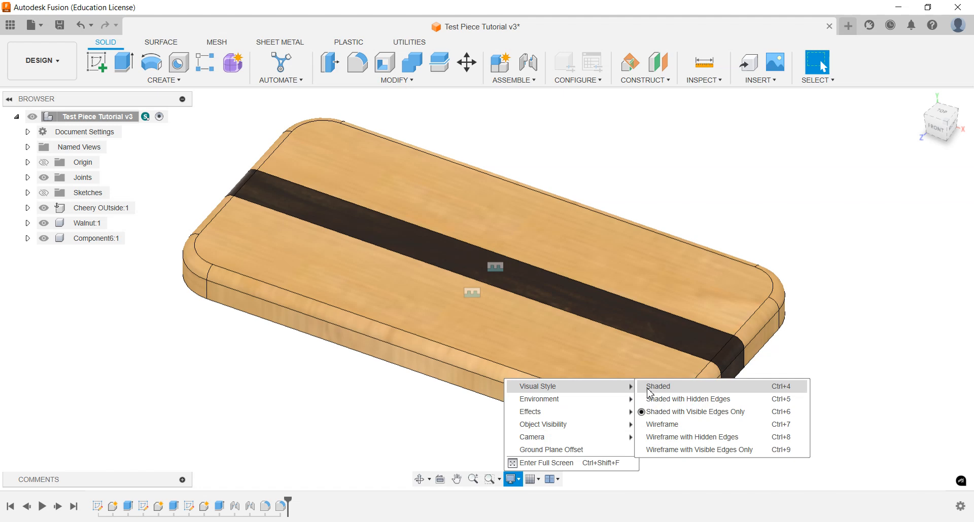
left_click(647, 389)
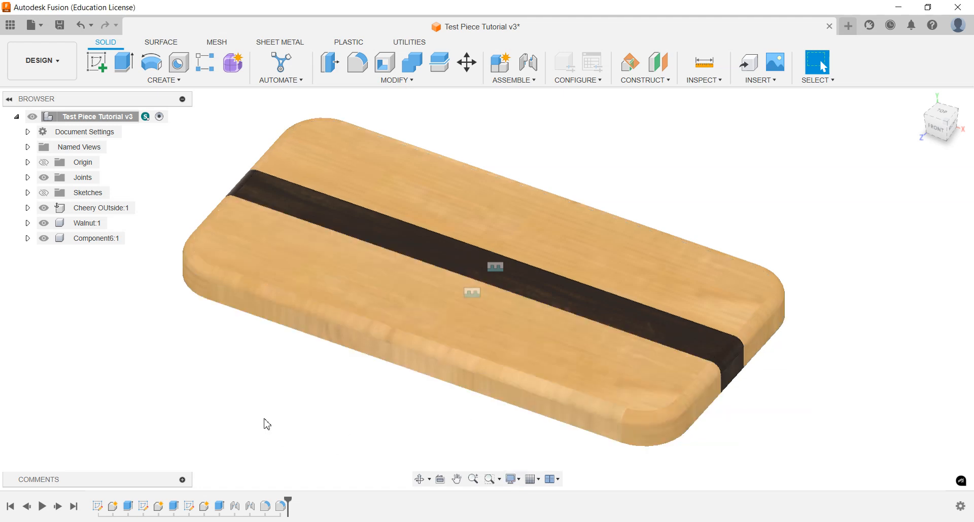
- Turn off the visibility of all work features, including the joint markers on the board
mouse_move(269, 410)
middle_mouse_down("shift")
mouse_move(322, 430)
mouse_move(254, 417)
mouse_move(284, 405)
middle_mouse_up("shift")
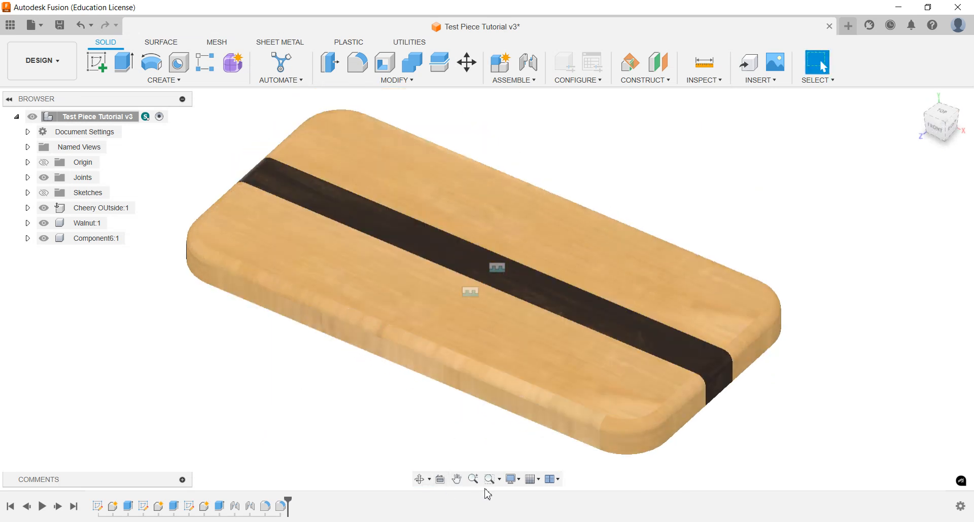
left_click(517, 481)
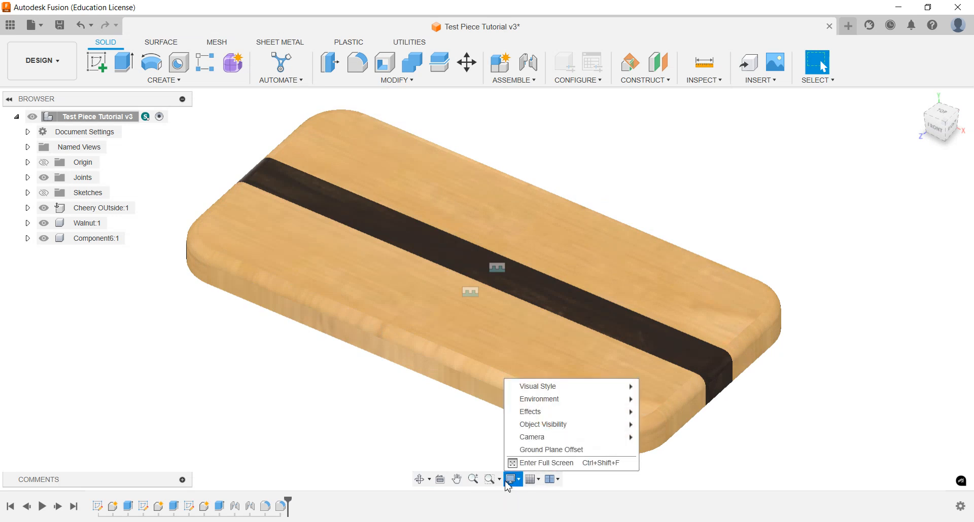
mouse_move(552, 416)
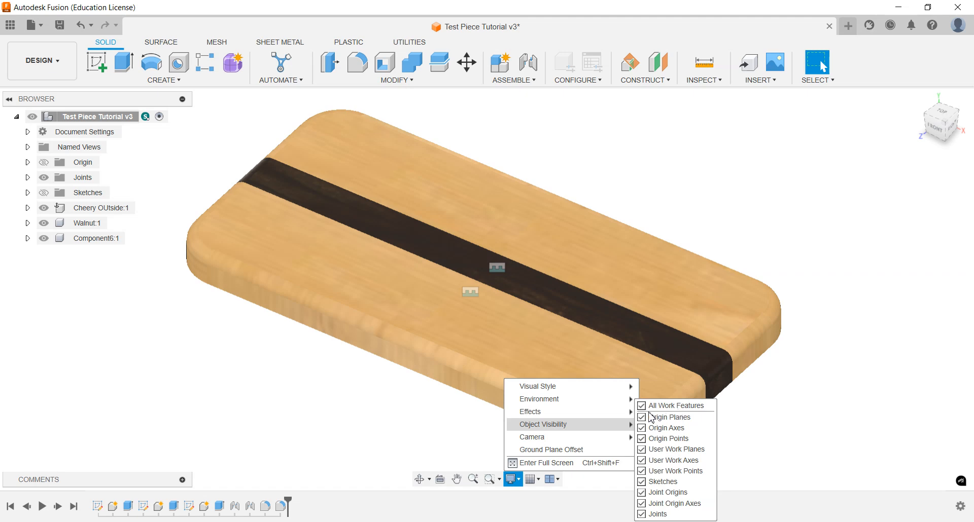
left_click(641, 406)
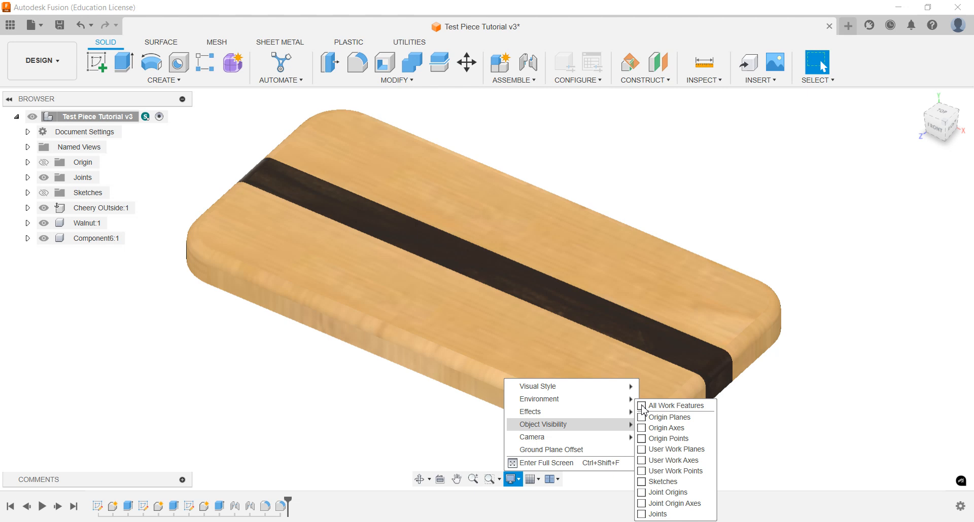
left_click(642, 407)
left_click(642, 514)
left_click(641, 515)
left_click(642, 406)
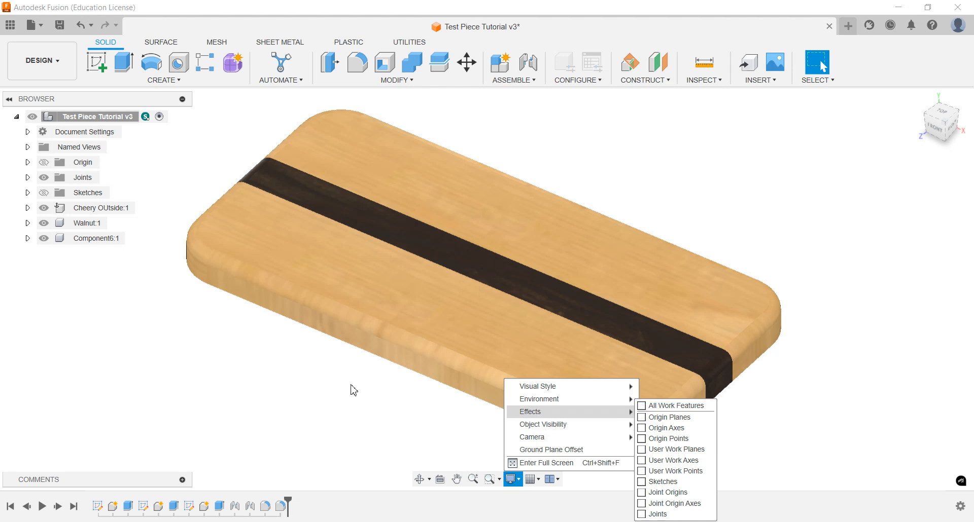
left_click(337, 420)
scroll(347, 395, "down", 1)
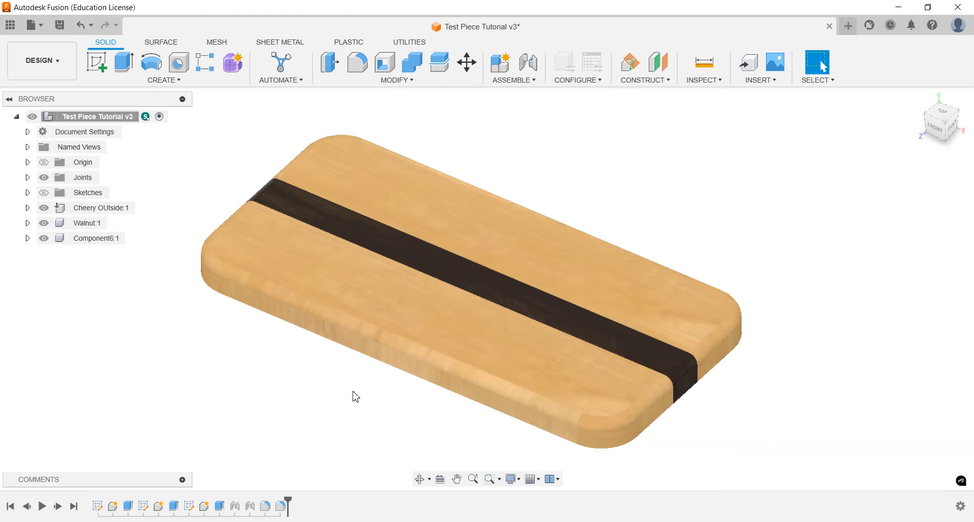
middle_click_drag(391, 358, 445, 349)
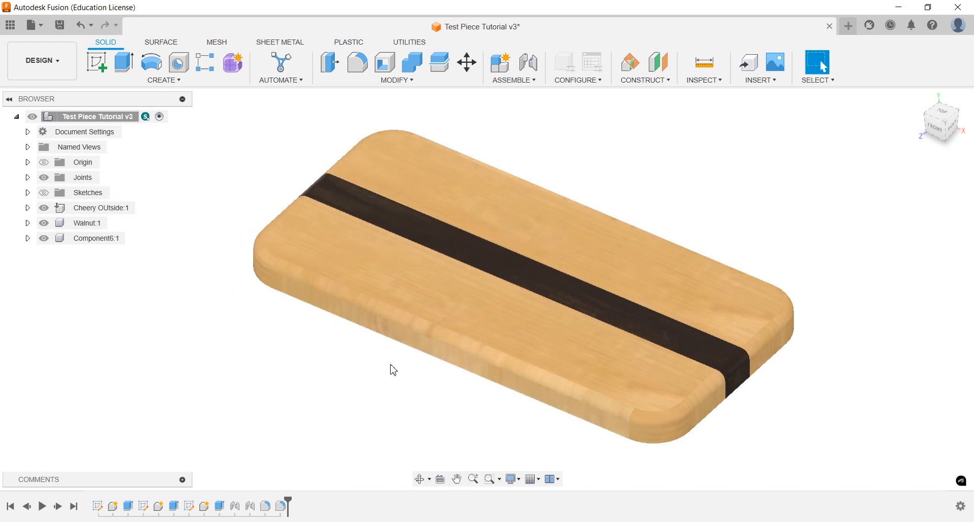